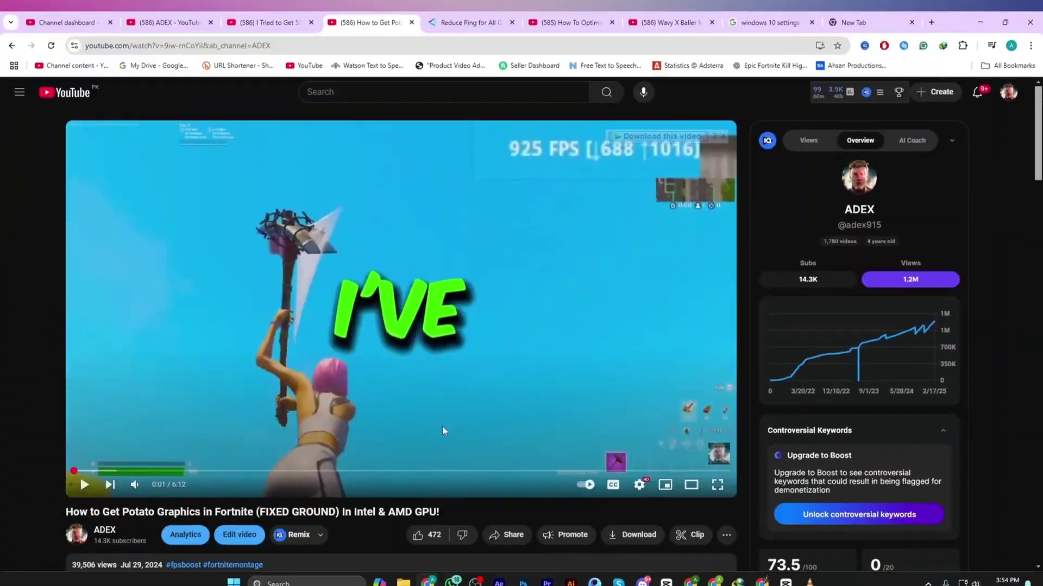
scroll(442, 421, down, 4)
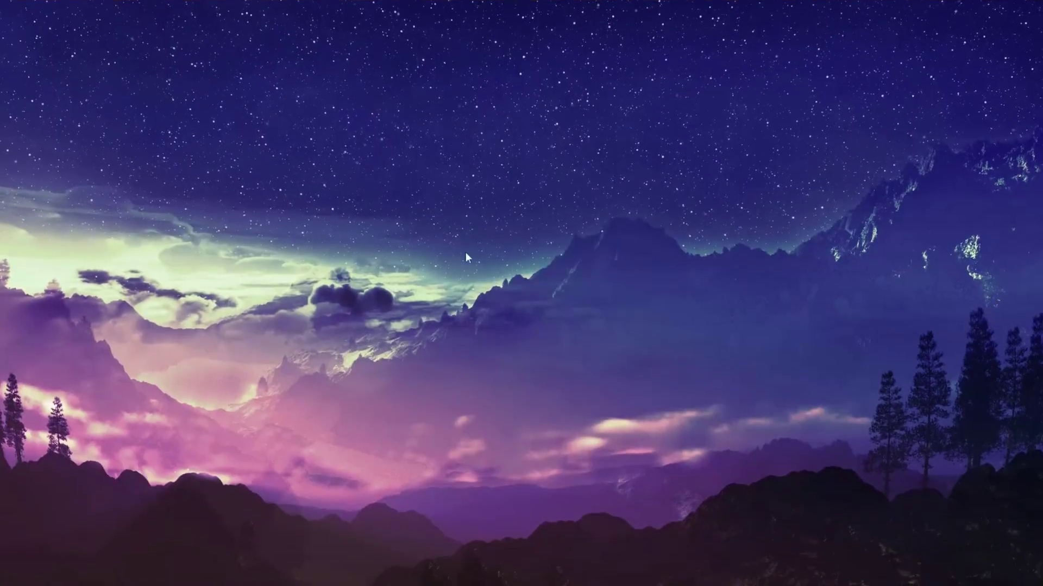
- Open the Windows Game Mode settings, check whether Game Mode is turned on, and close the window
key(super)
text(Game Mode Settings)
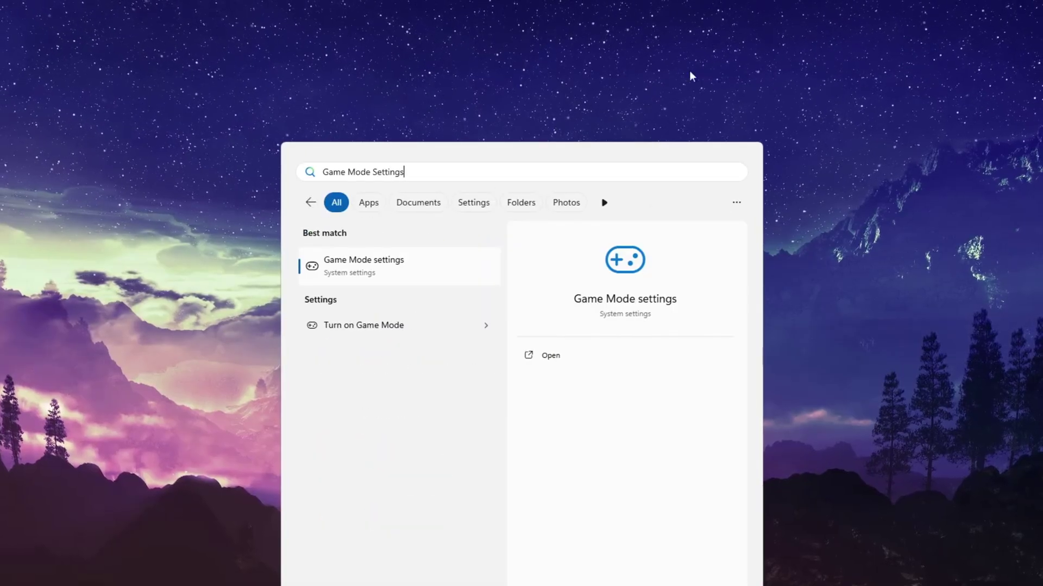
click(410, 277)
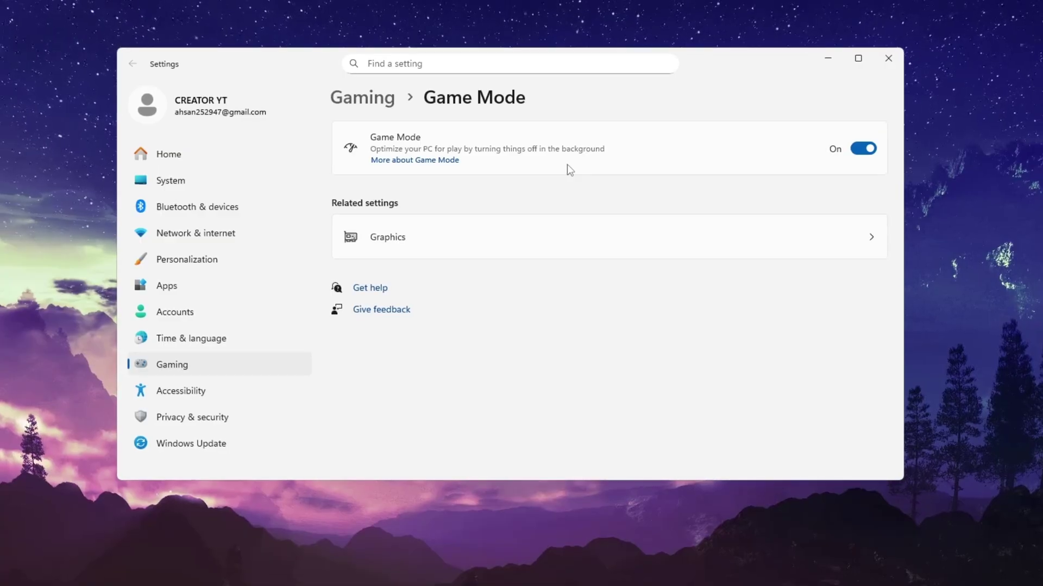
click(889, 58)
- Open the Windows Graphics settings and expand the custom settings for Fortnite
key(super)
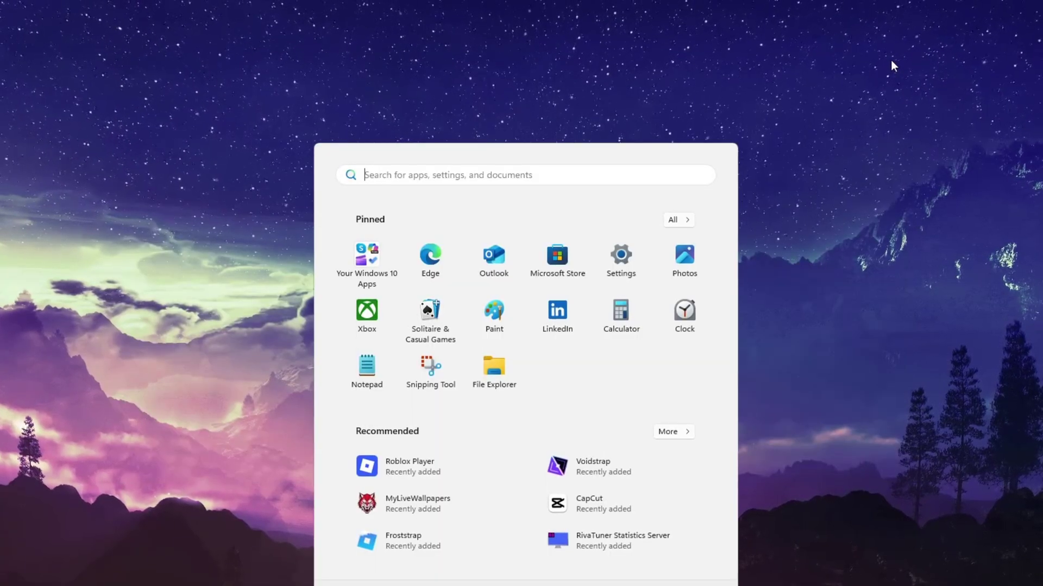
text(Graph)
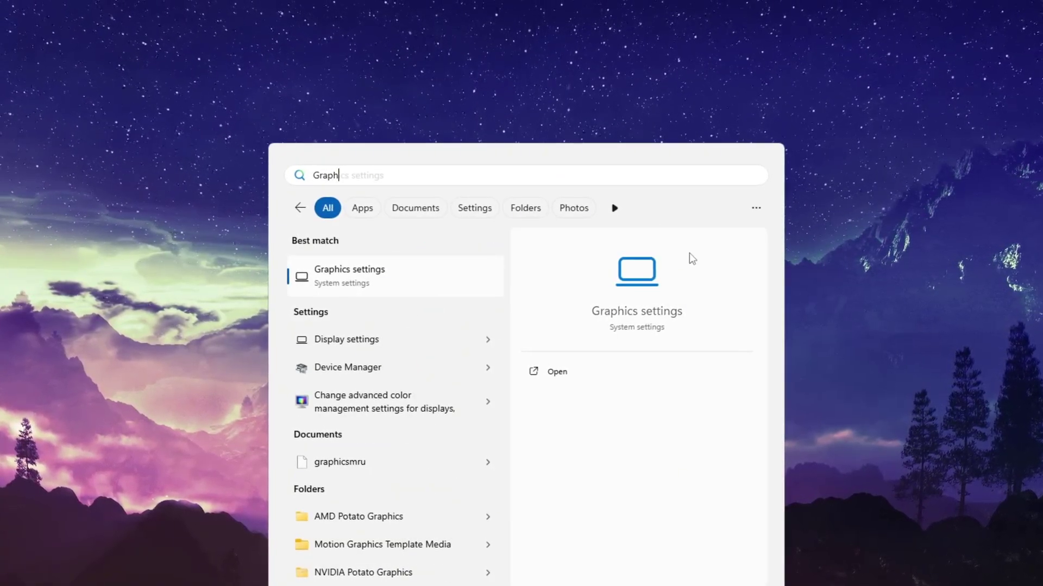
click(412, 289)
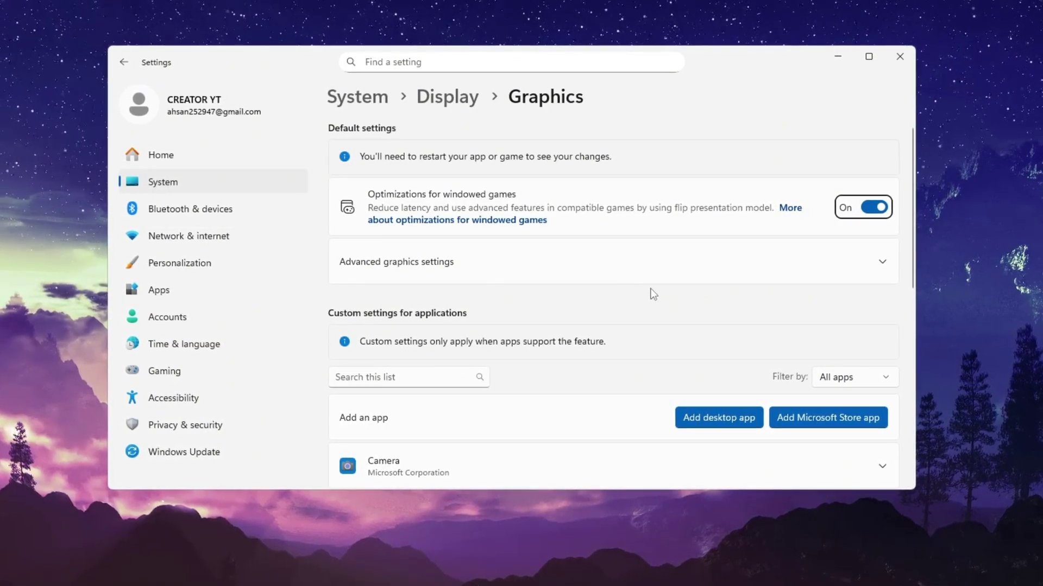
scroll(650, 289, down, 6)
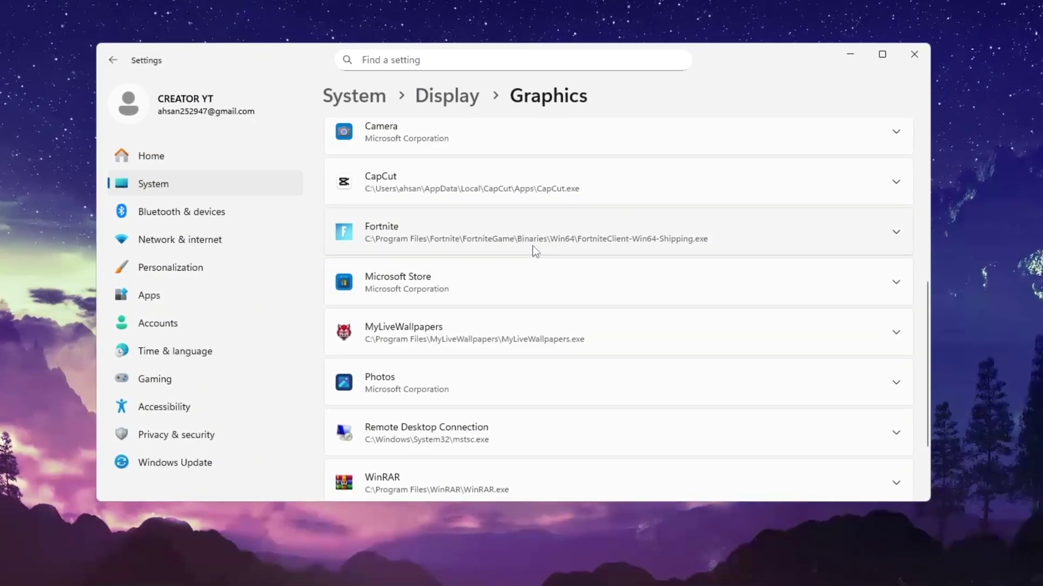
click(743, 261)
- Set Fortnite's GPU preference to High Performance (NVIDIA GeForce GTX 1650 SUPER)
scroll(613, 251, down, 3)
scroll(628, 283, up, 2)
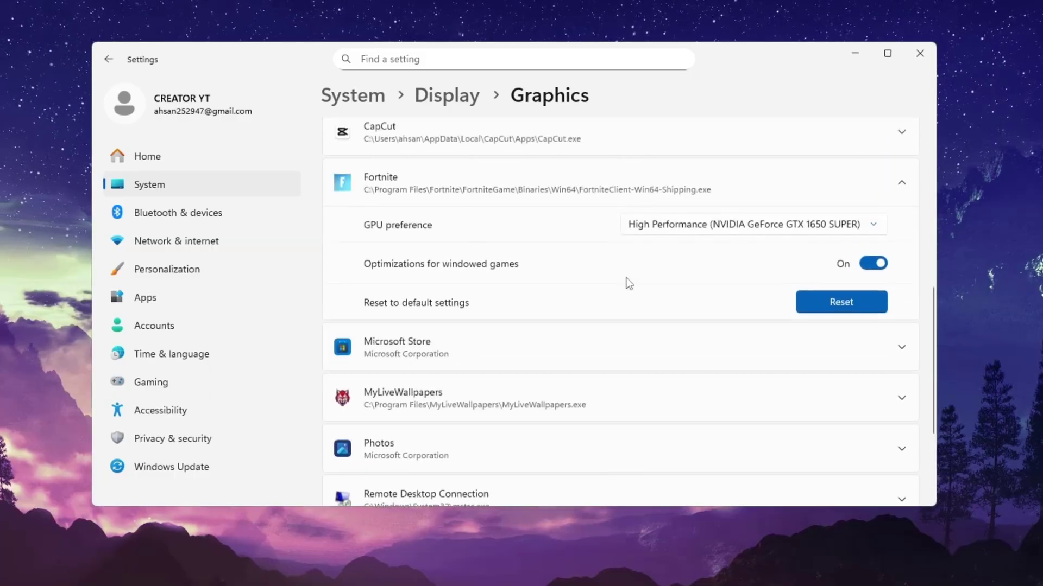
scroll(641, 299, up, 1)
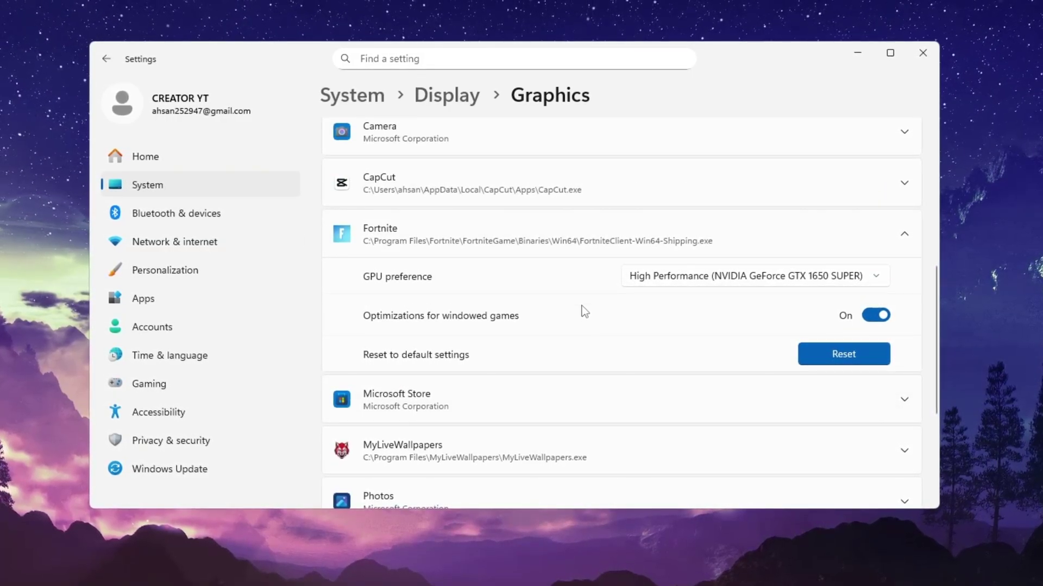
click(741, 278)
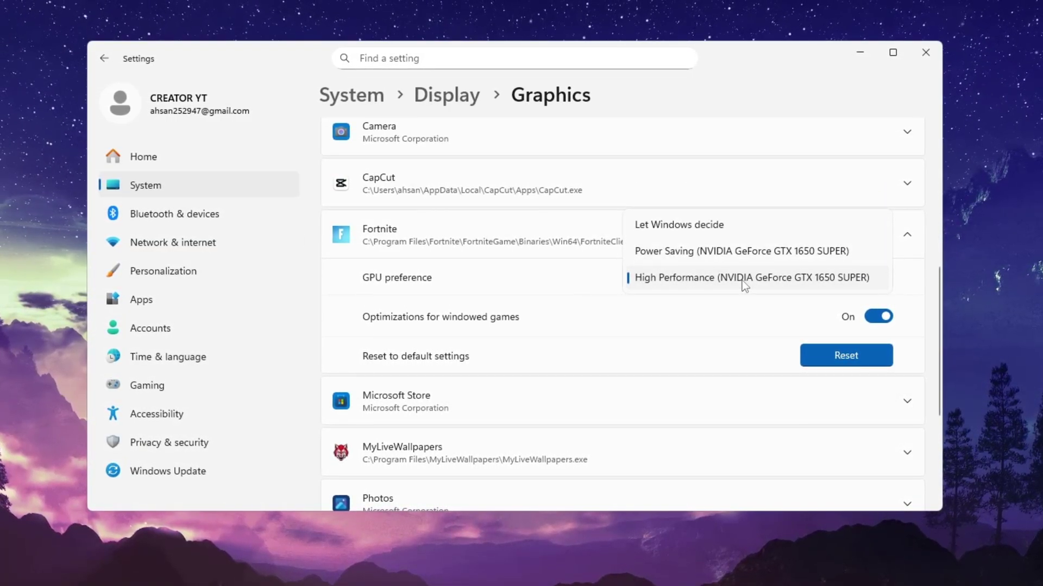
click(742, 278)
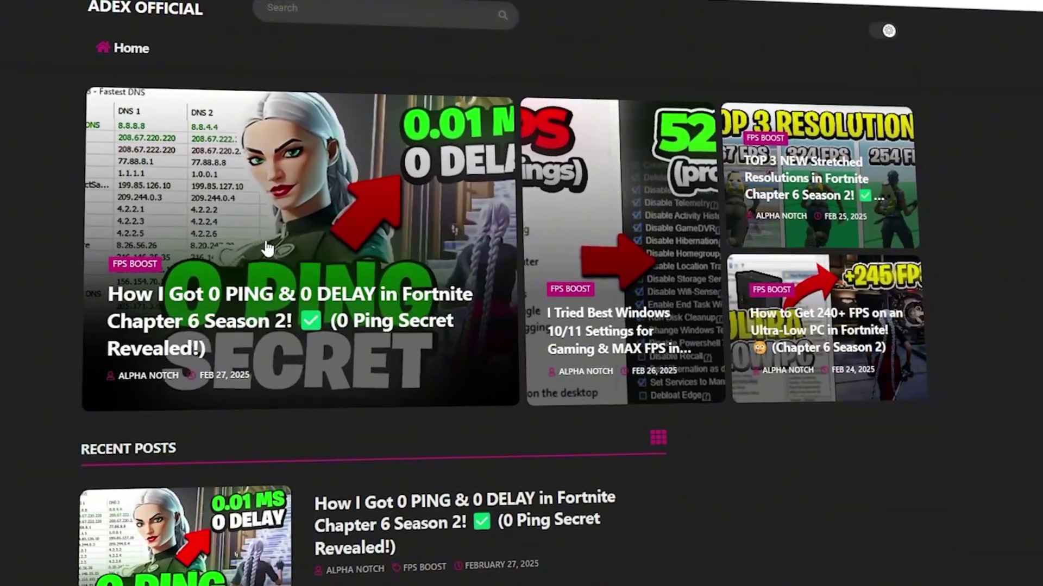
scroll(267, 249, down, 4)
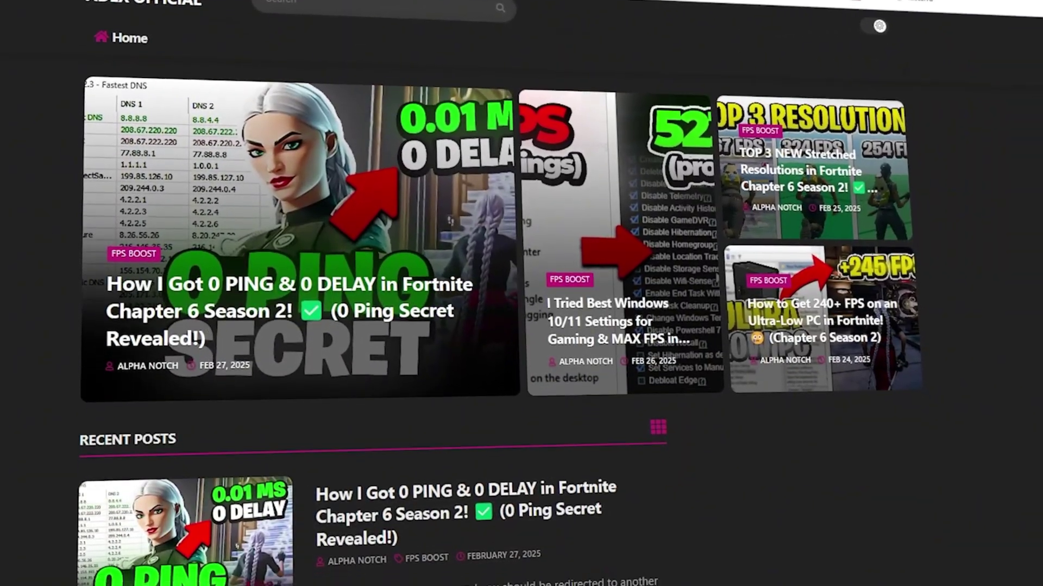
scroll(370, 293, down, 7)
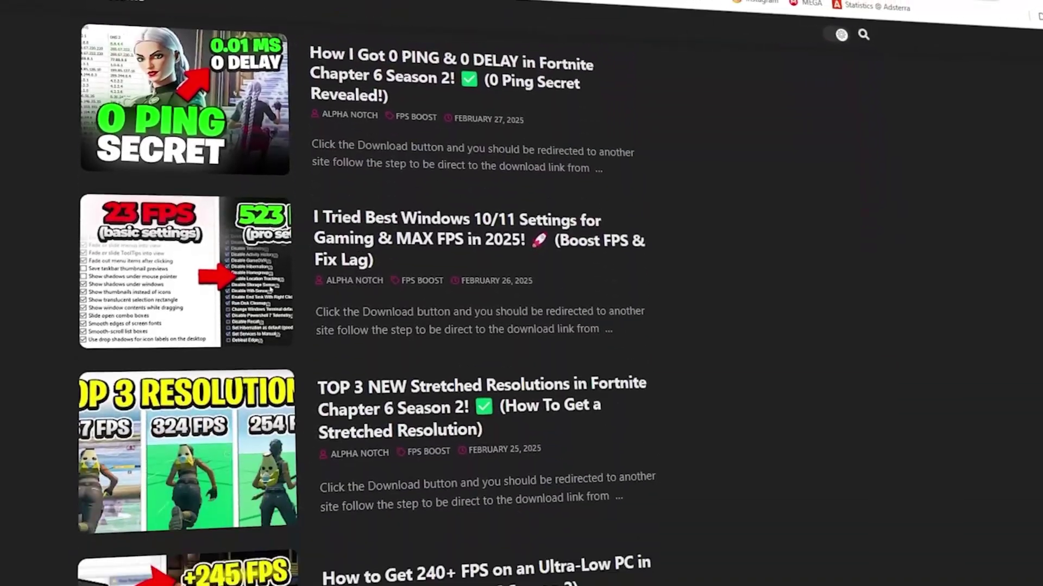
scroll(369, 294, down, 3)
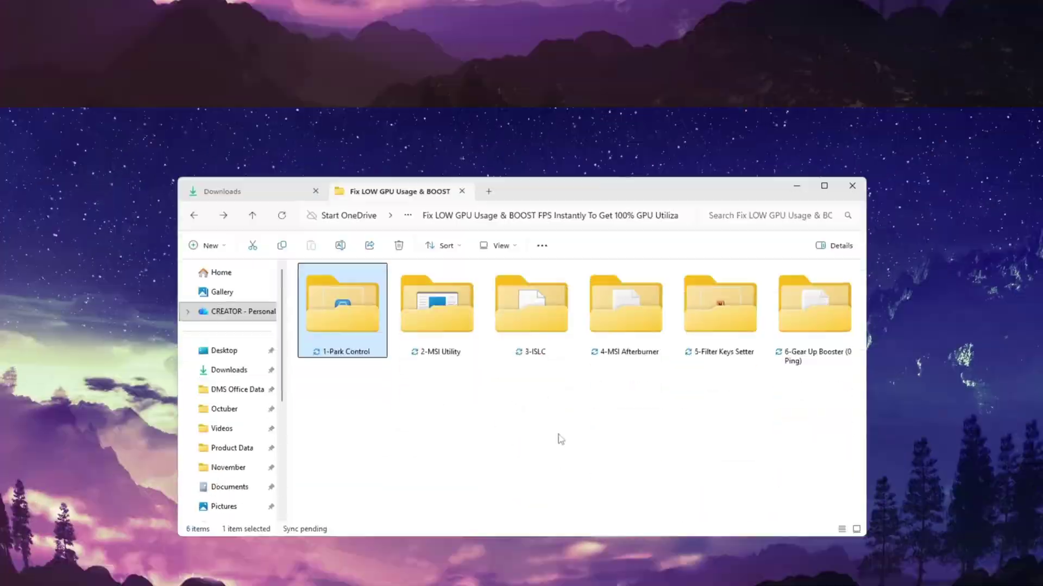
- Open the 1-Park Control folder and select the parkcontrolsetup64 installer
key(Return)
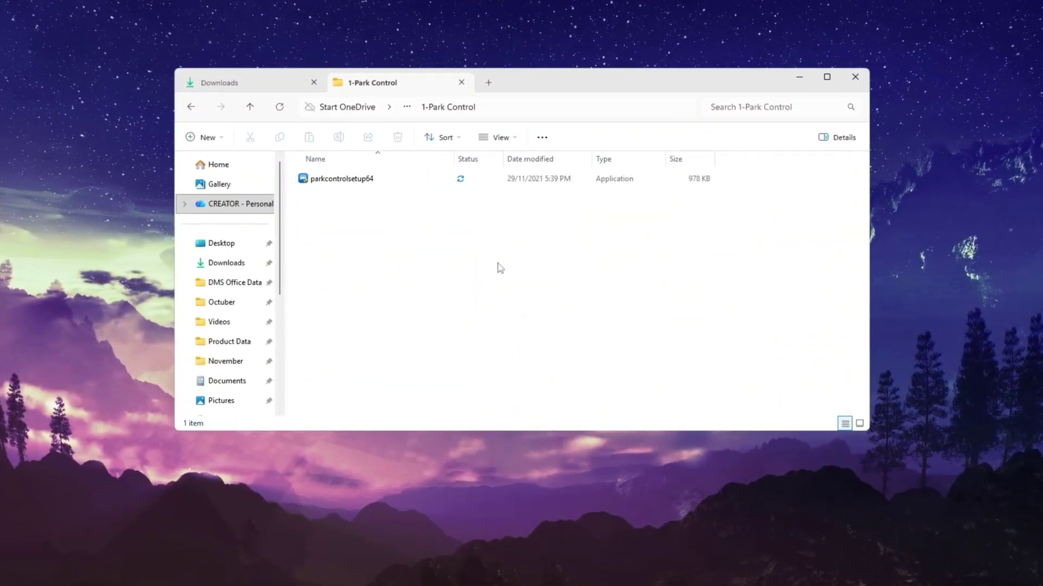
click(351, 184)
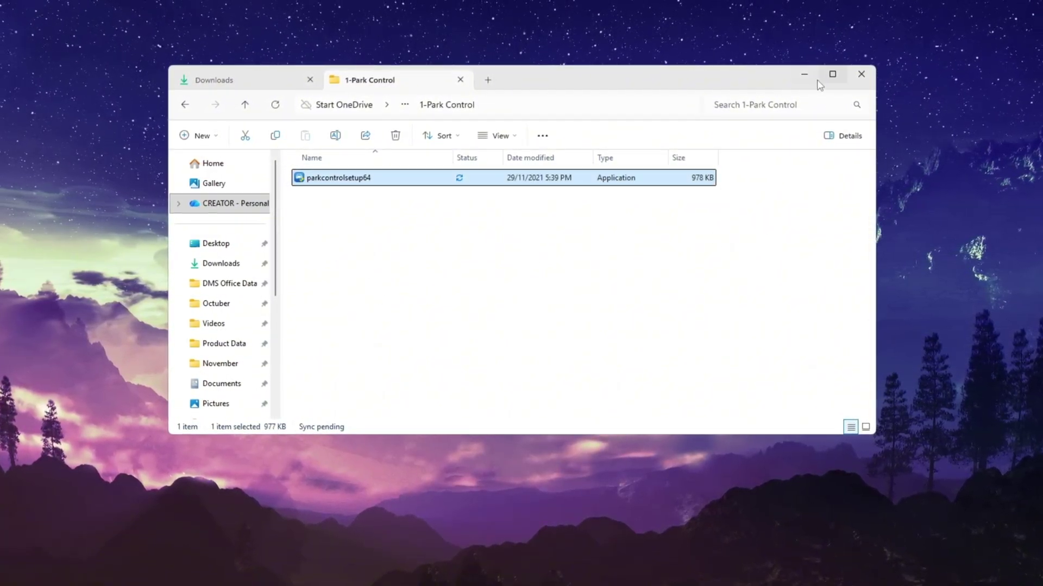
- Launch the installed ParkControl app and allow it to make changes to the device
key(super)
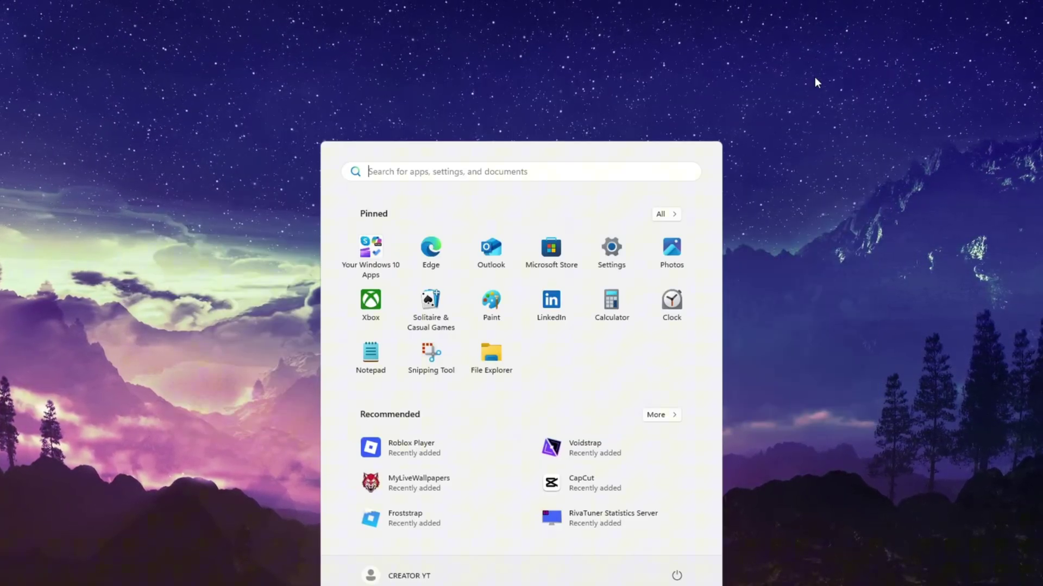
text(park)
key(Return)
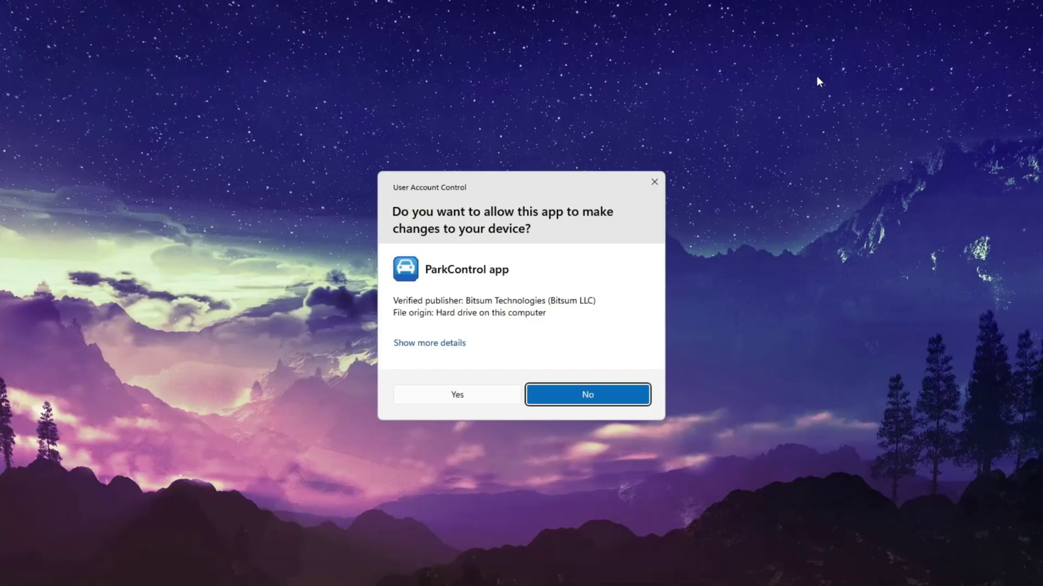
click(478, 397)
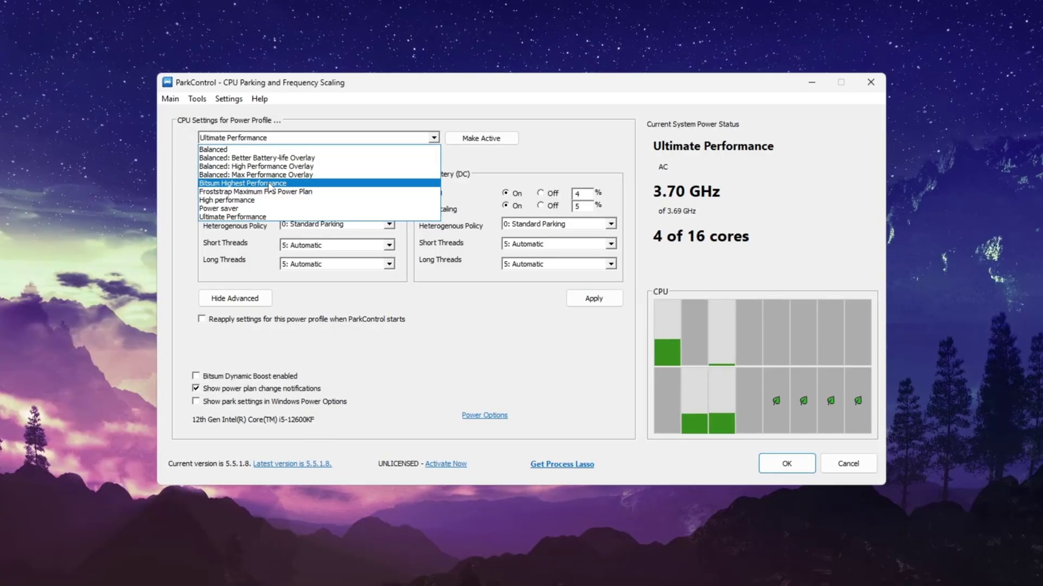
- Choose the Bitsum Highest Performance power profile and check its parking and frequency scaling percentages for AC and battery
click(248, 183)
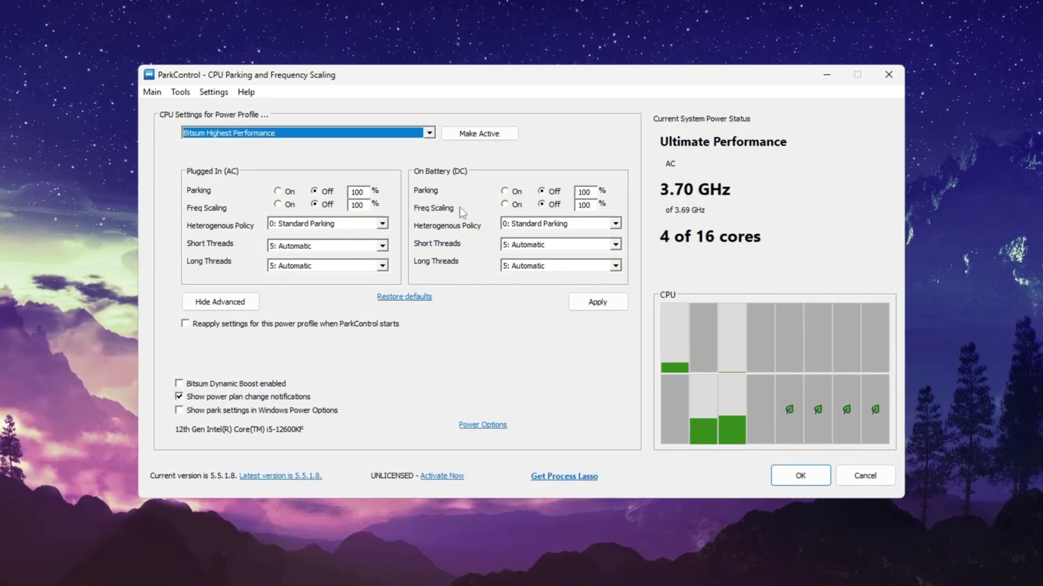
click(358, 192)
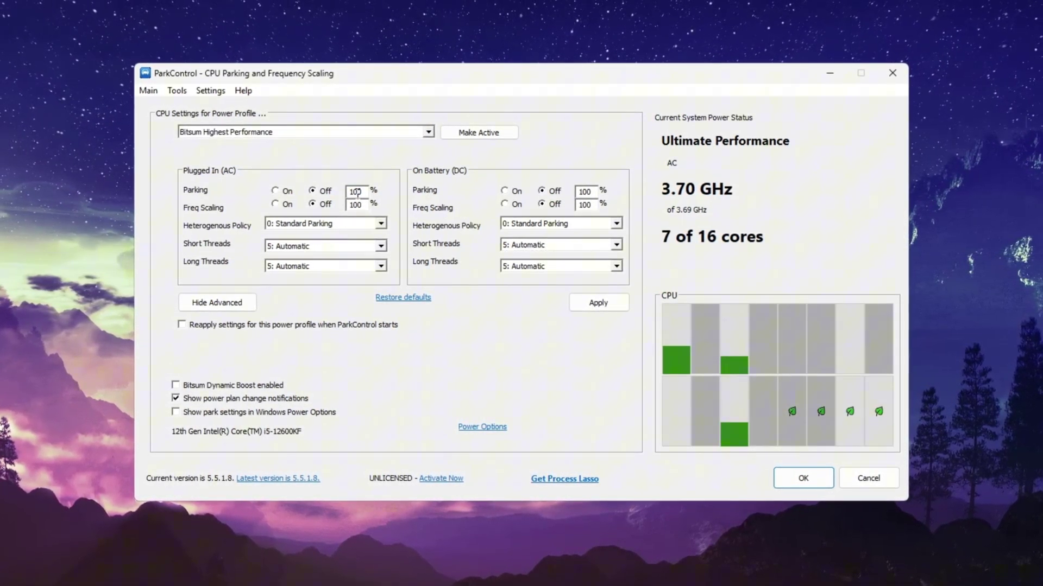
click(596, 191)
click(578, 206)
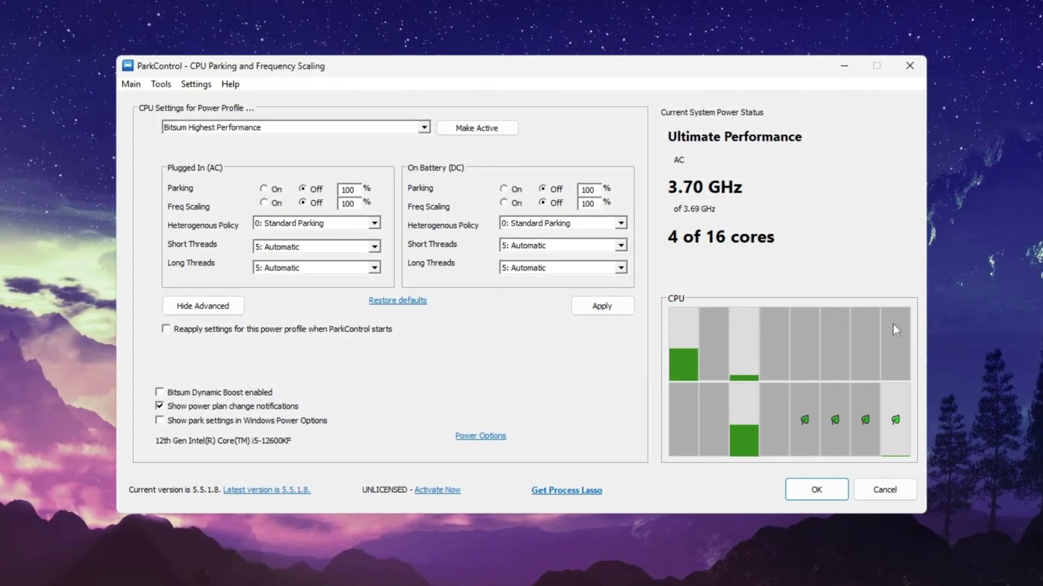
mouse_move(866, 392)
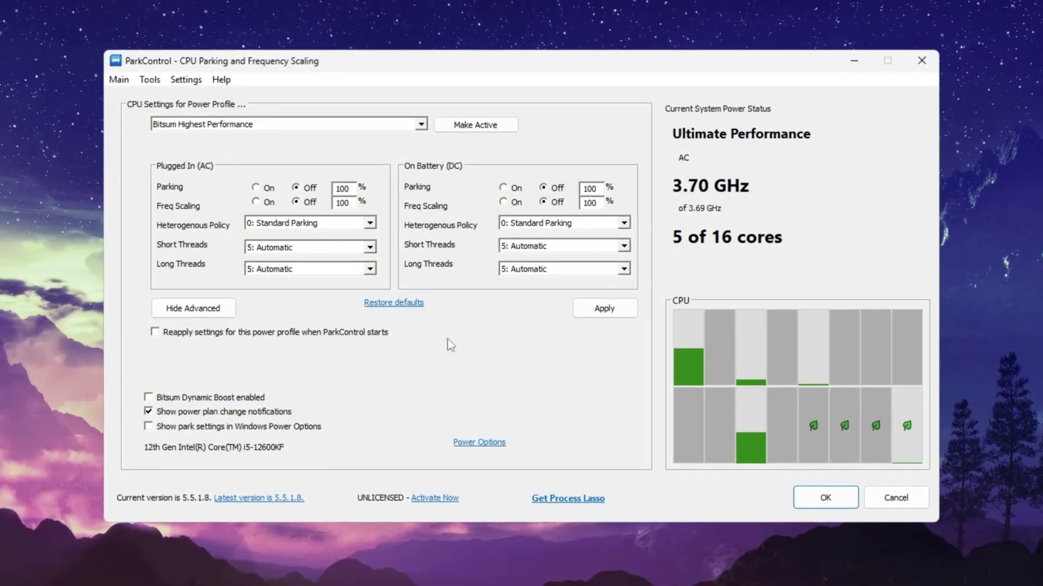
- View the Bitsum Dynamic Boost settings and close them without enabling the feature
click(147, 398)
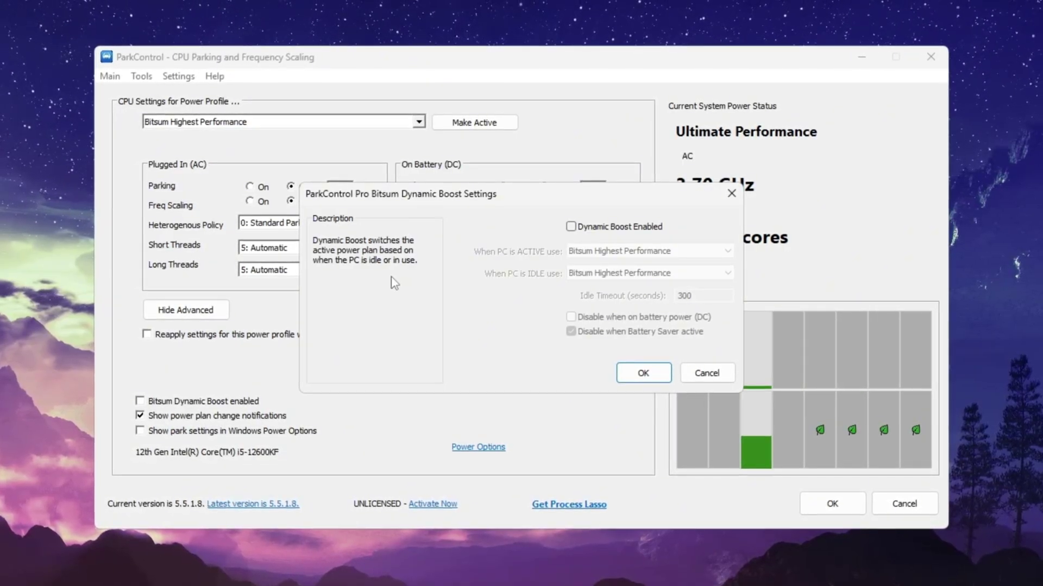
key(Escape)
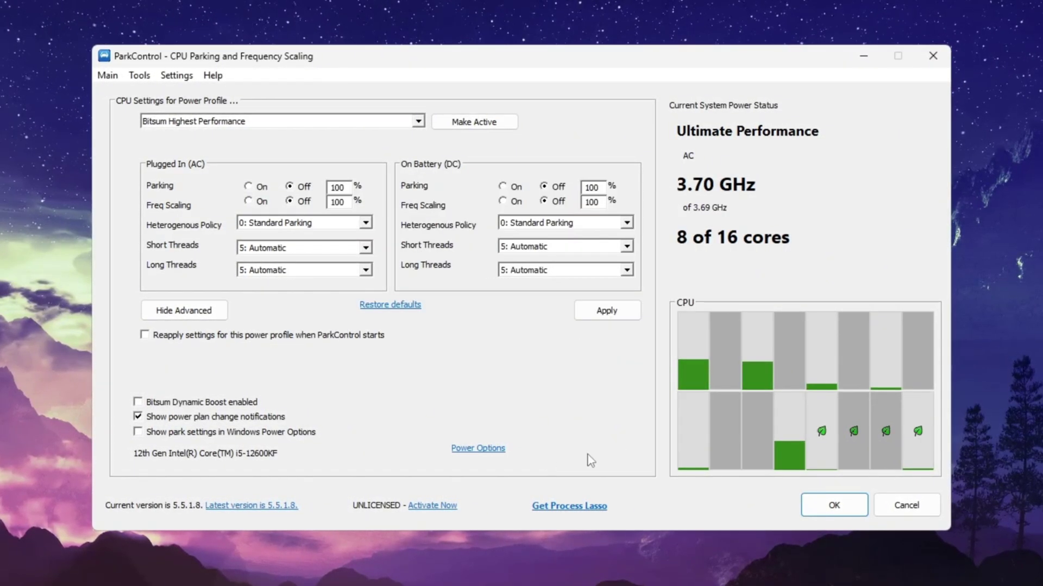
- Activate the Bitsum Highest Performance plan in Power Options and apply the ParkControl profile settings
click(488, 451)
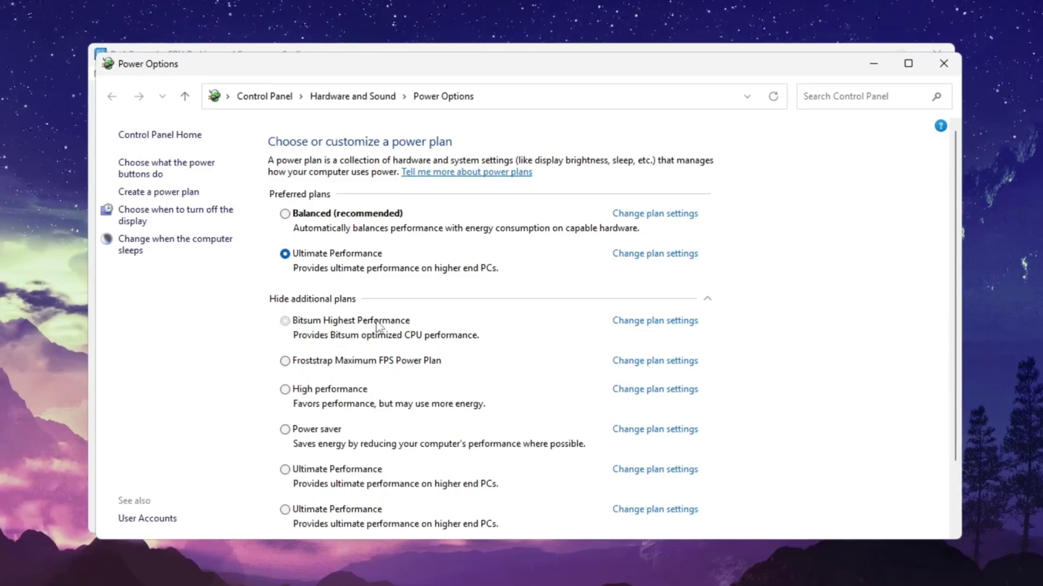
click(944, 63)
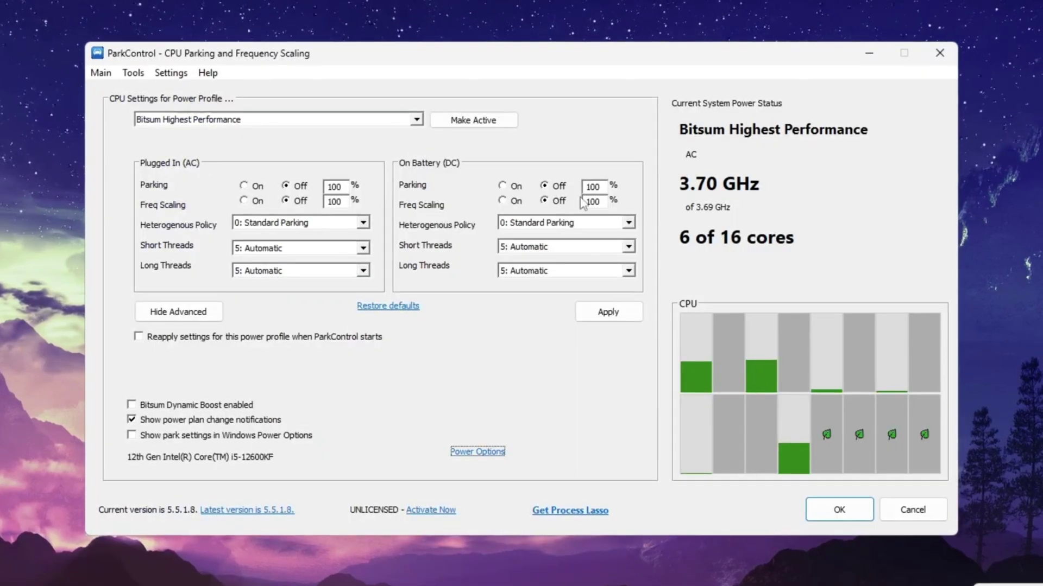
click(609, 314)
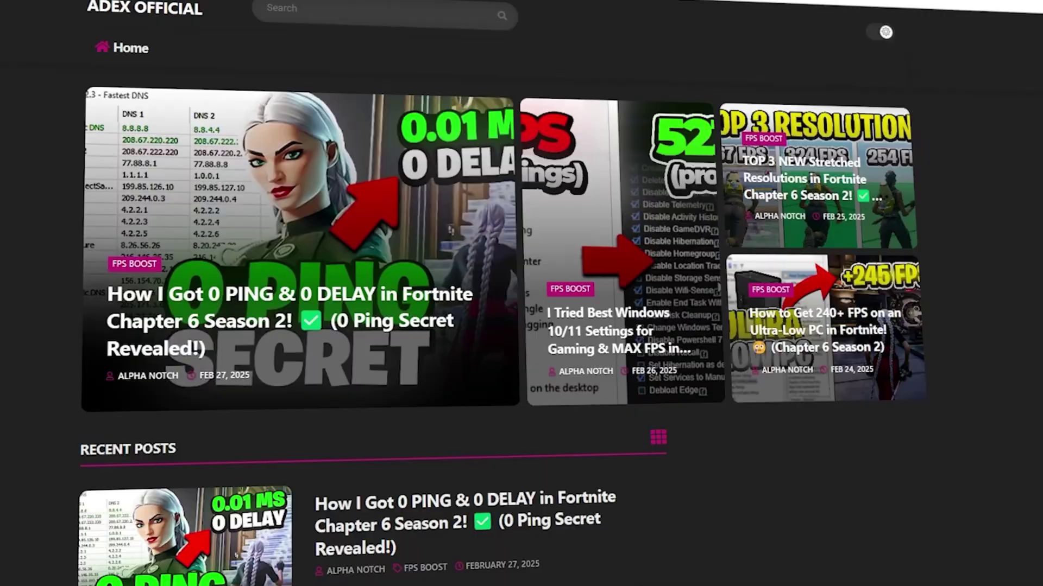
scroll(521, 298, down, 3)
scroll(369, 293, down, 6)
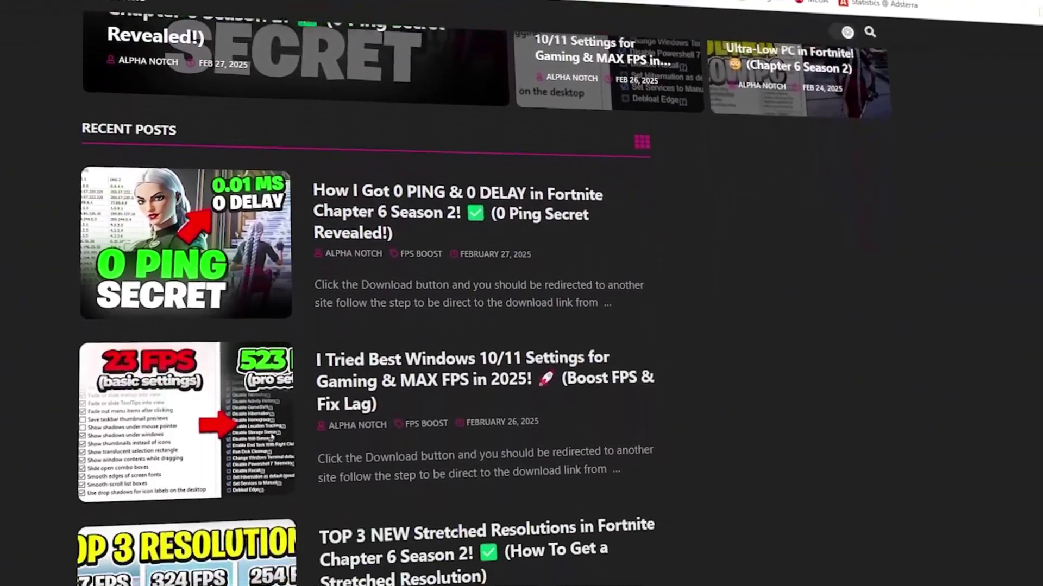
scroll(369, 293, down, 6)
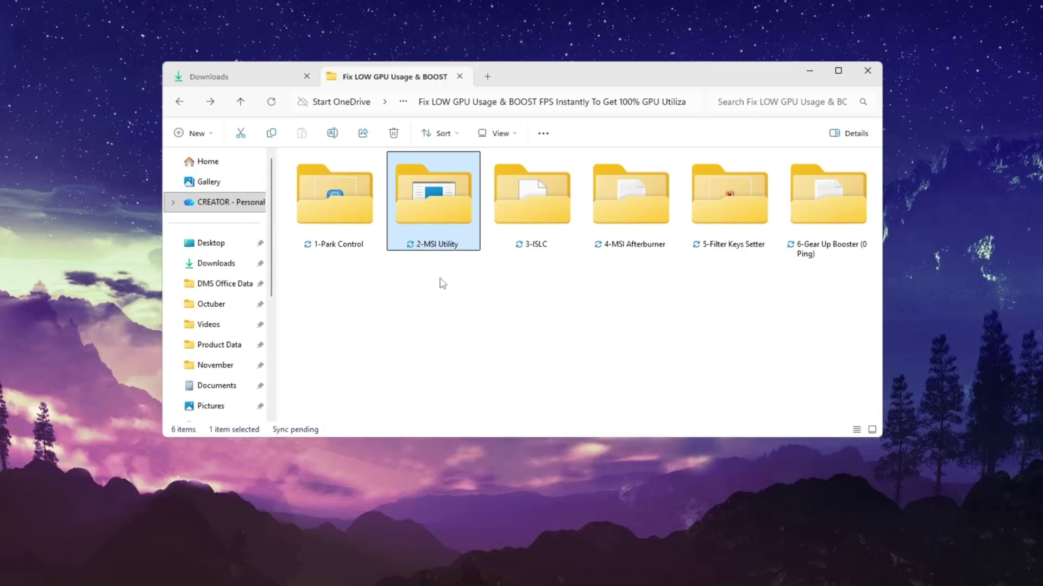
- Open the 2-MSI Utility folder and run MSI Mode Utility 3.0 as administrator
double_click(432, 213)
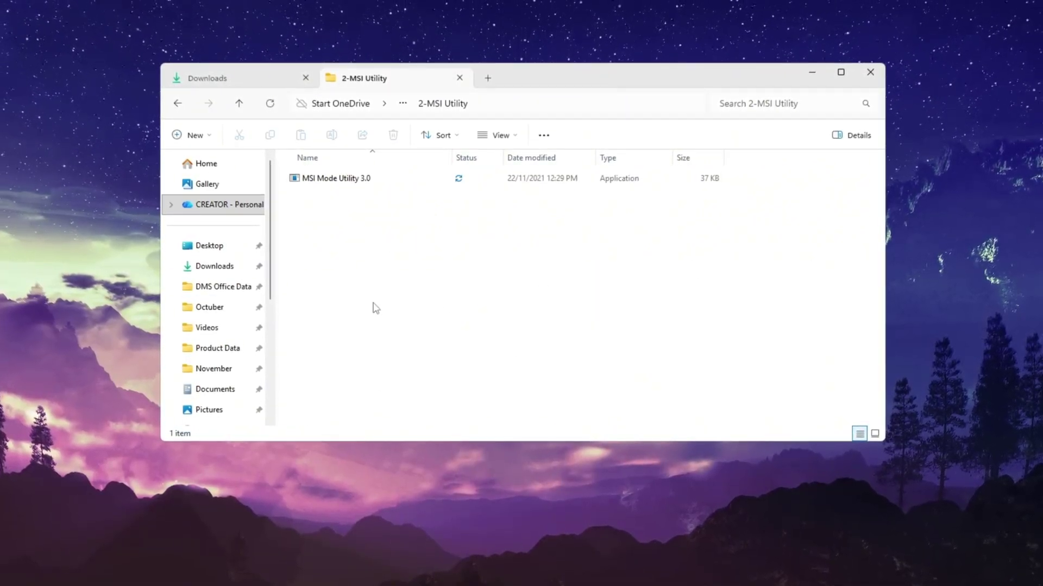
click(348, 179)
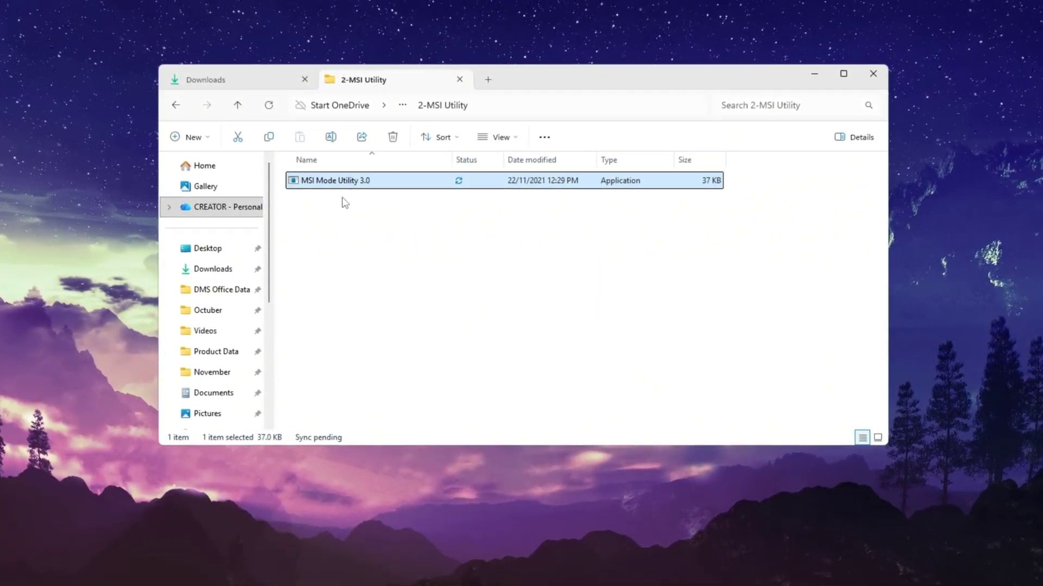
right_click(386, 183)
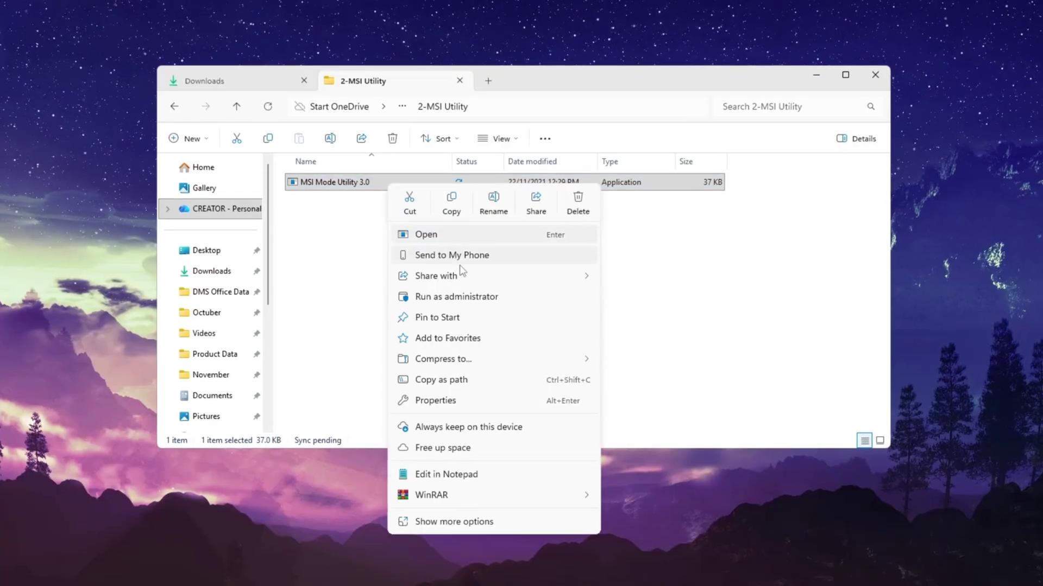
click(464, 297)
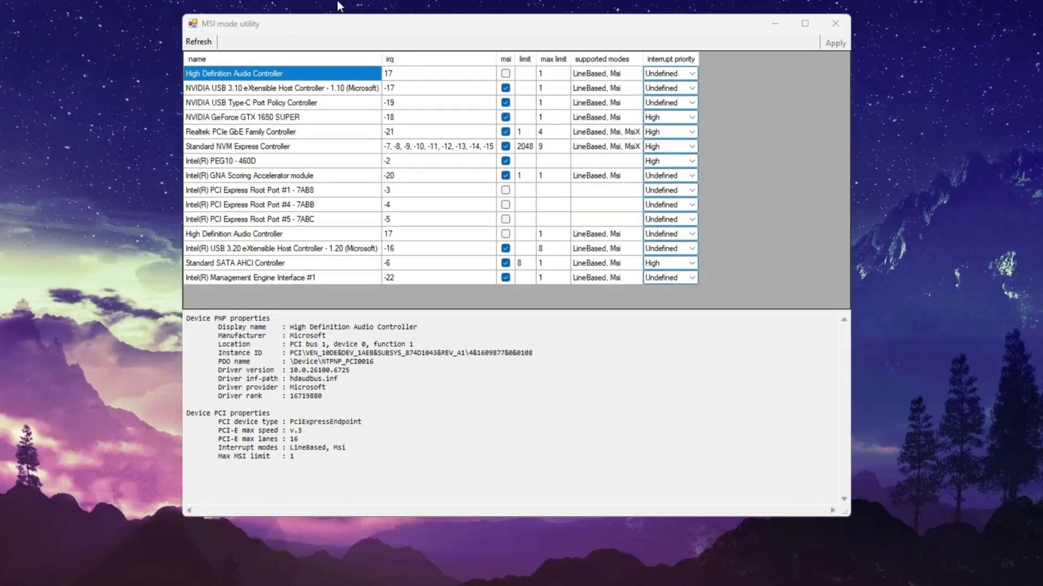
- Check the MSI mode and interrupt priority setting of the NVIDIA GeForce GTX 1650 SUPER
click(227, 120)
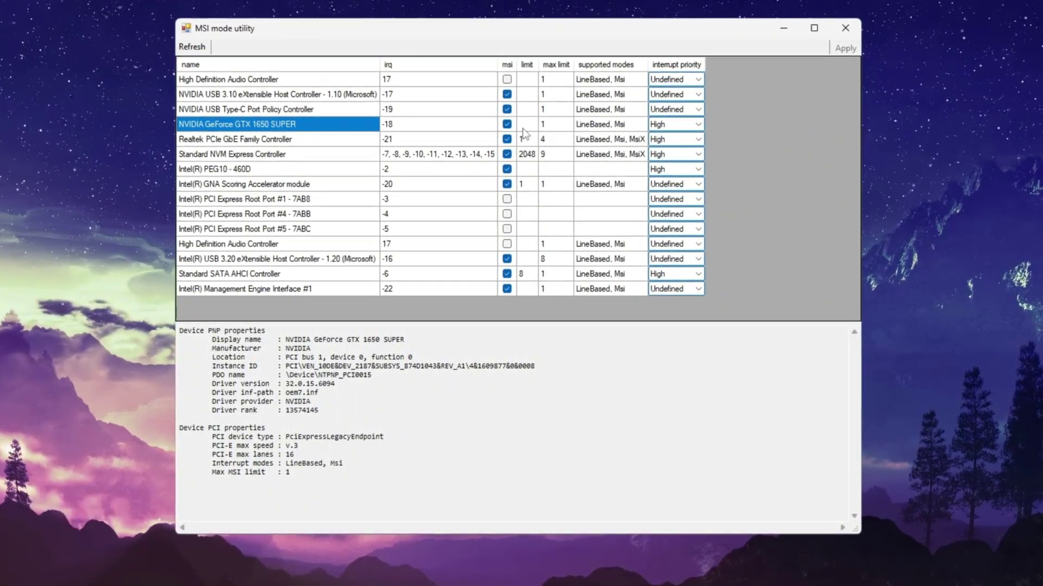
click(695, 124)
click(695, 124)
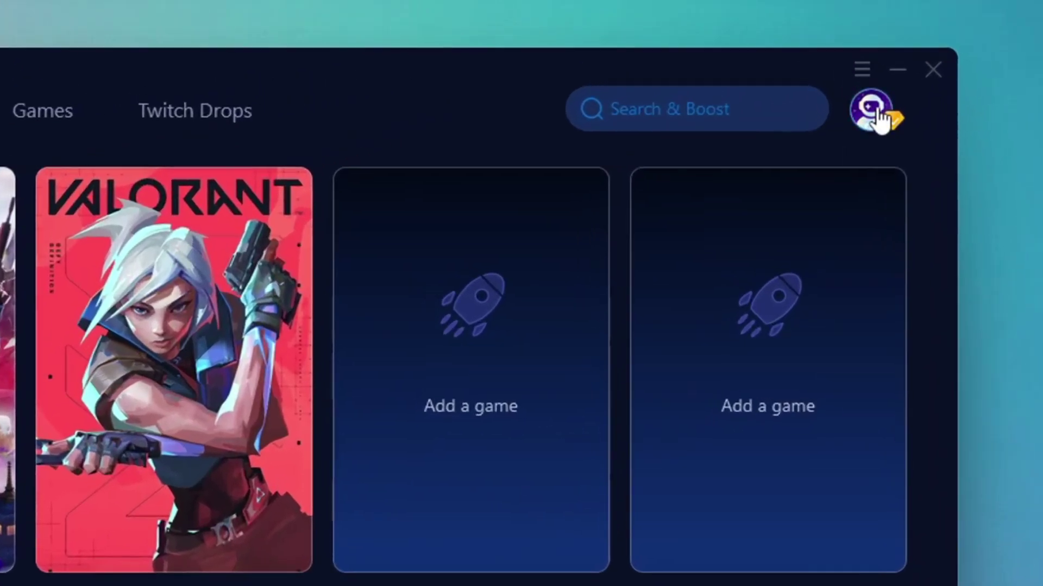
- Switch to GearUP Booster, browse its catalogue of supported games and return to the home page
click(875, 114)
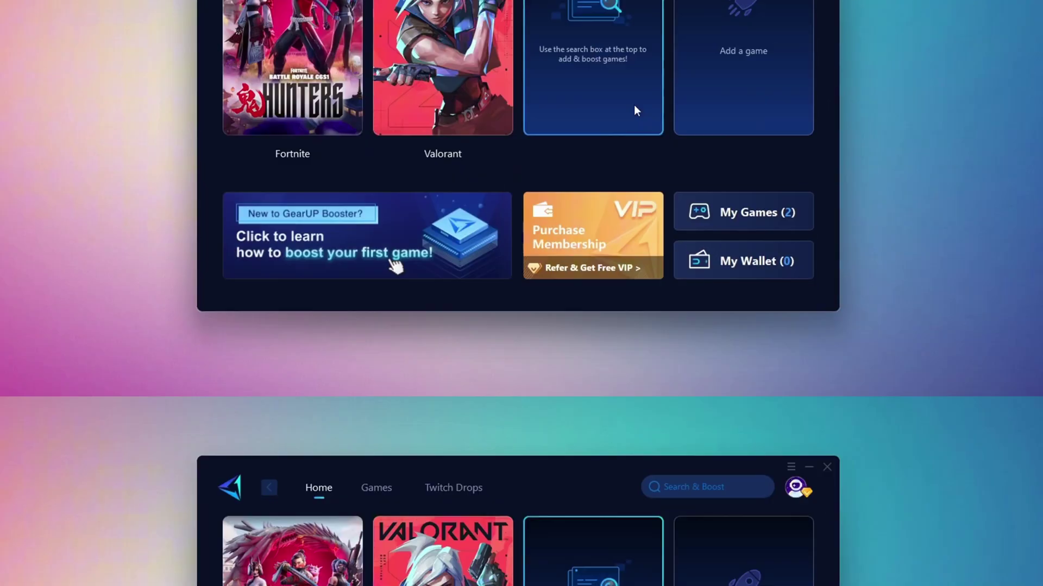
click(369, 93)
scroll(596, 260, down, 5)
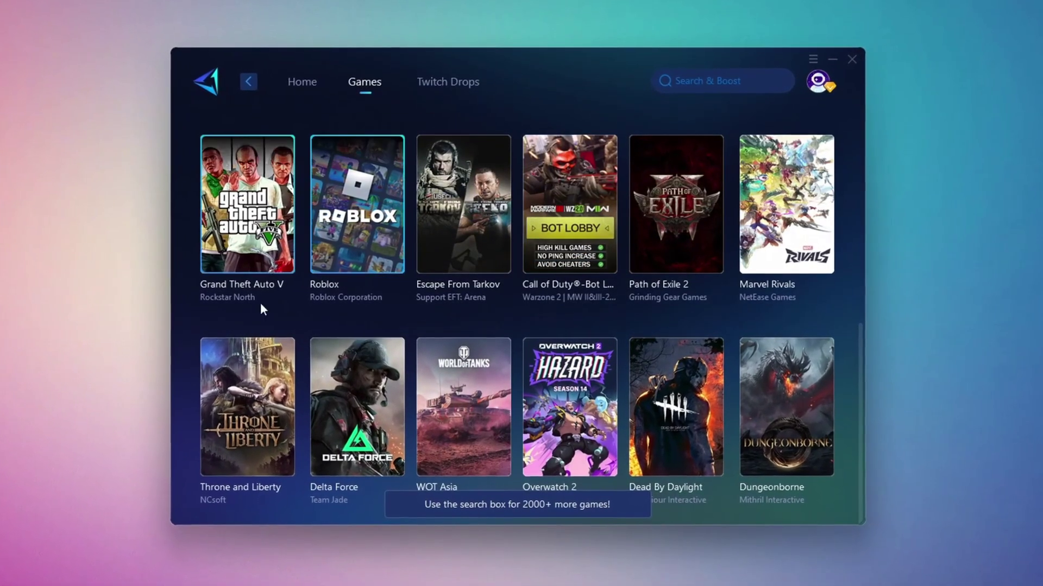
click(298, 82)
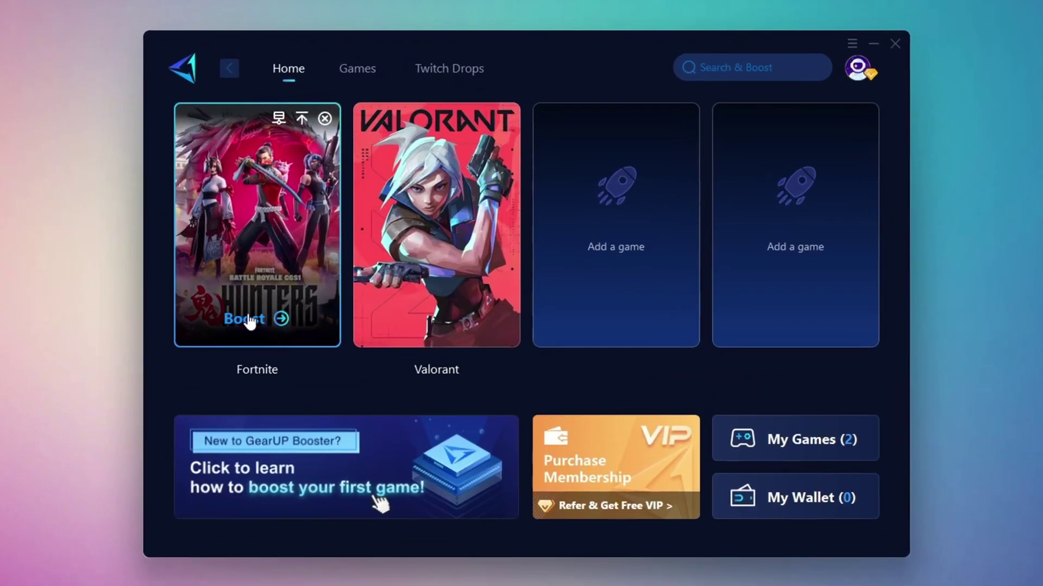
- Start boosting Fortnite and check the selectable game server regions
click(249, 321)
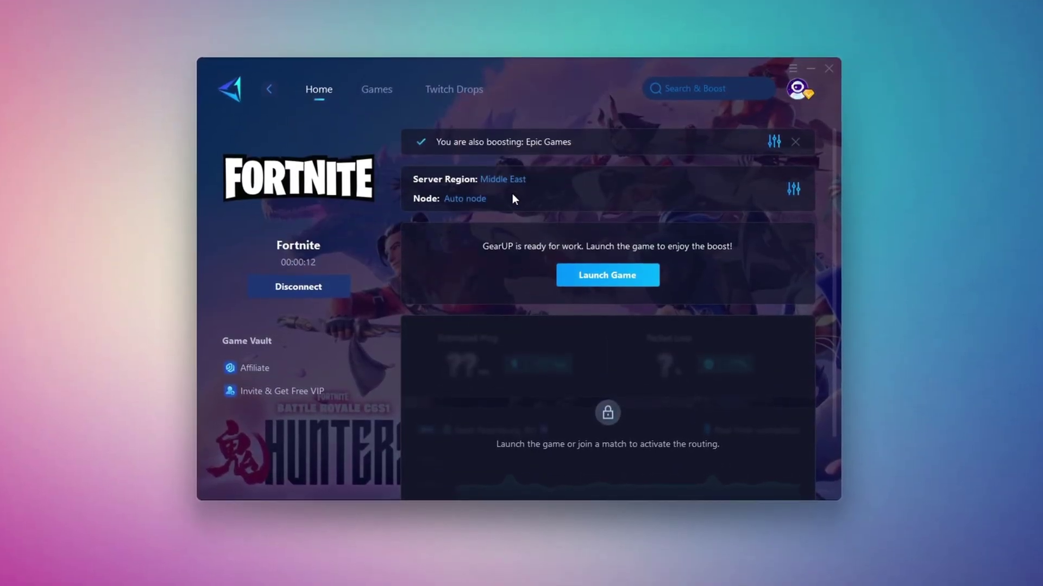
click(504, 183)
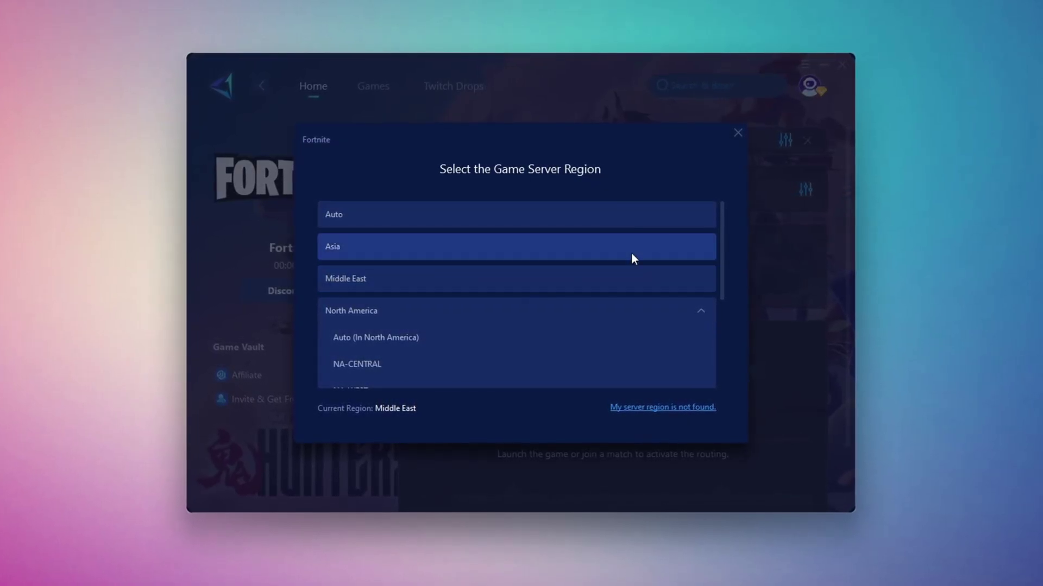
click(739, 133)
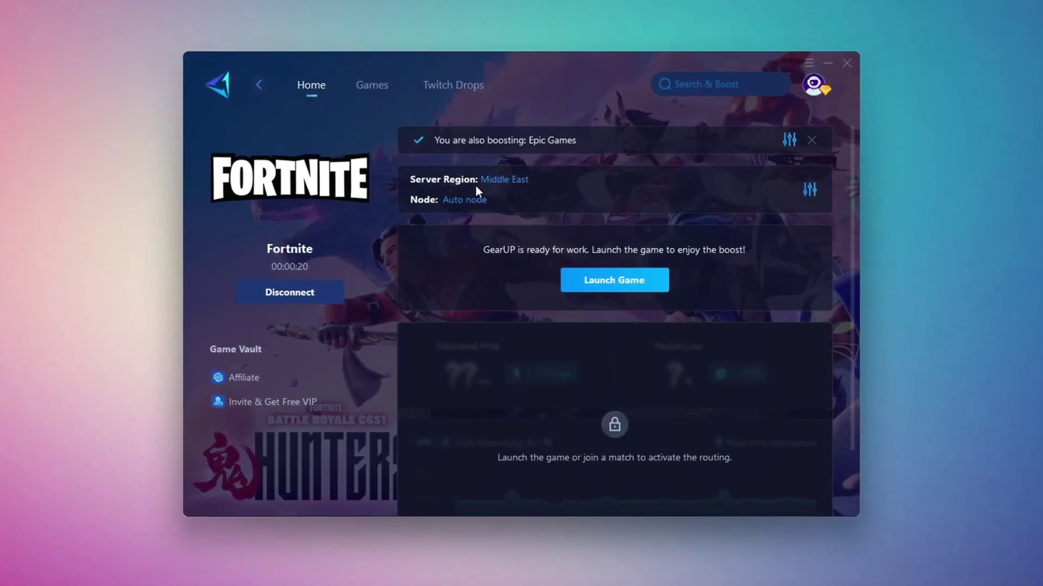
- Review the node list for Fortnite's Middle East server and close the booster window
click(445, 200)
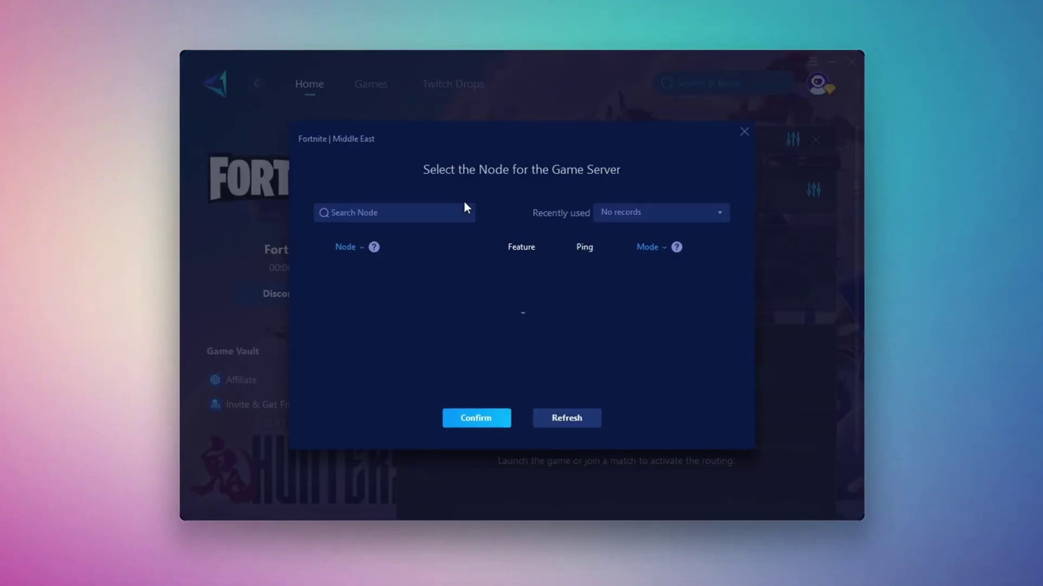
scroll(502, 315, down, 1)
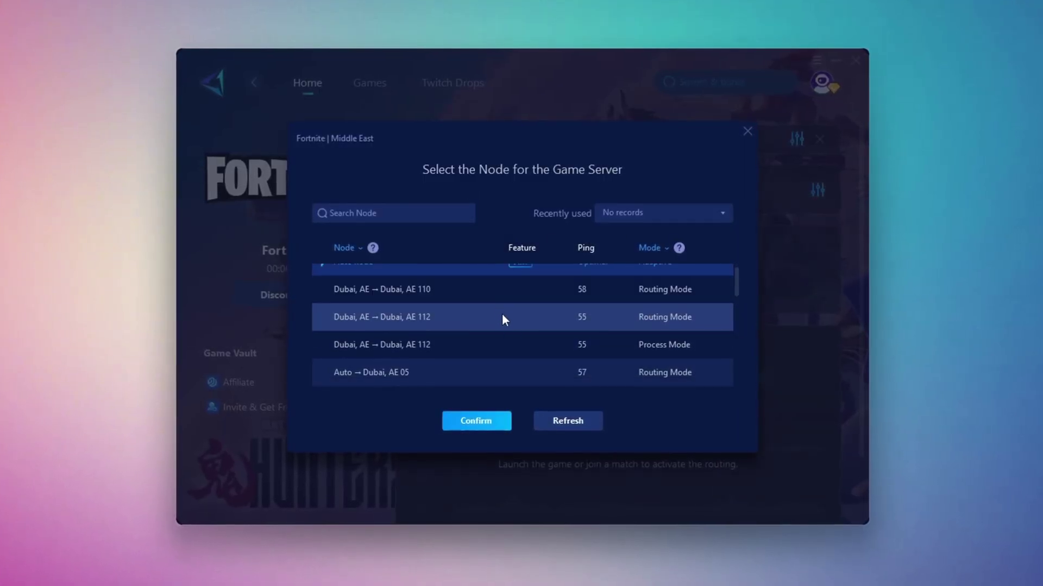
scroll(551, 315, up, 1)
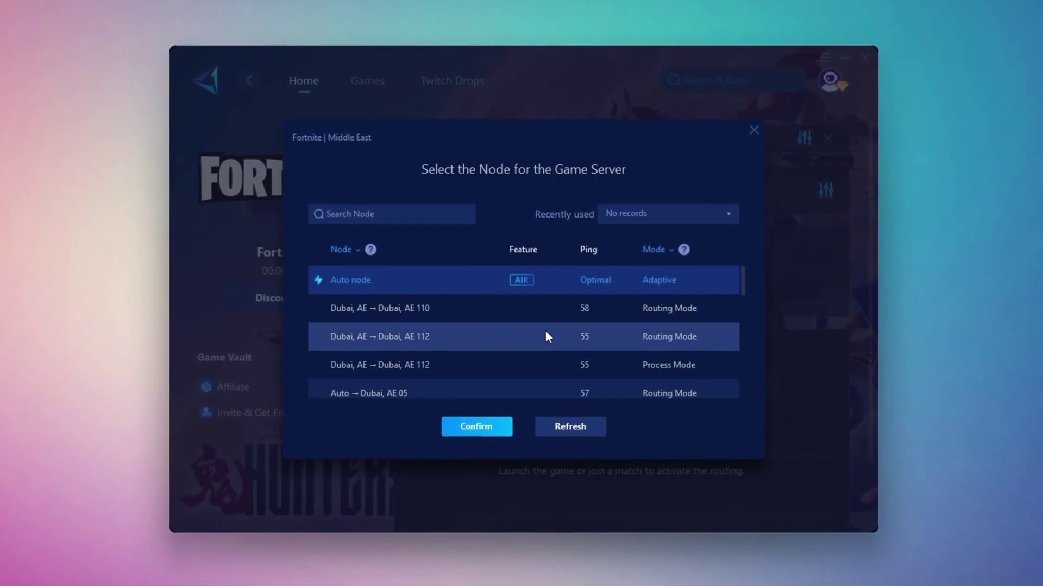
click(753, 131)
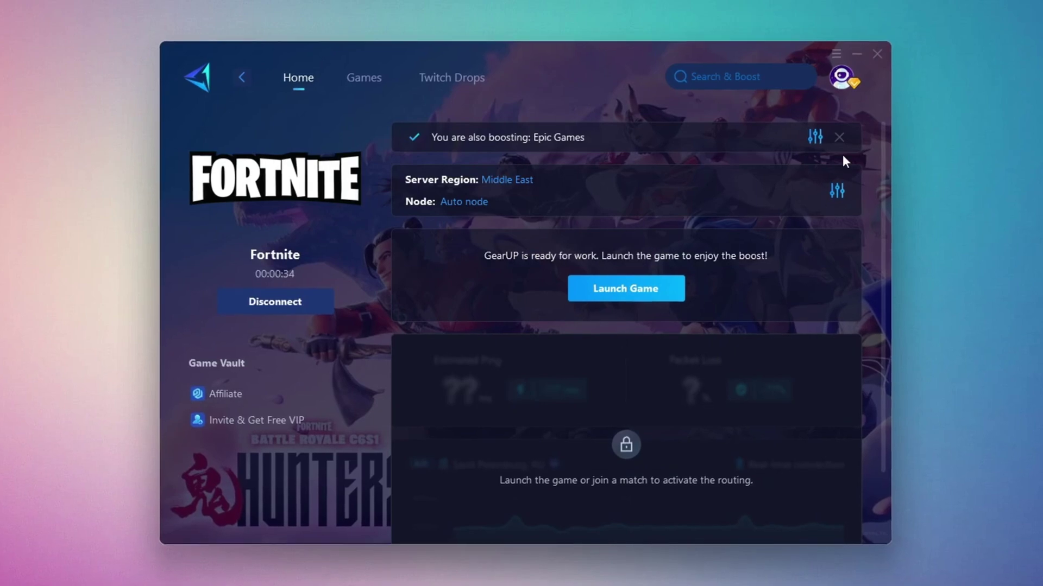
click(879, 53)
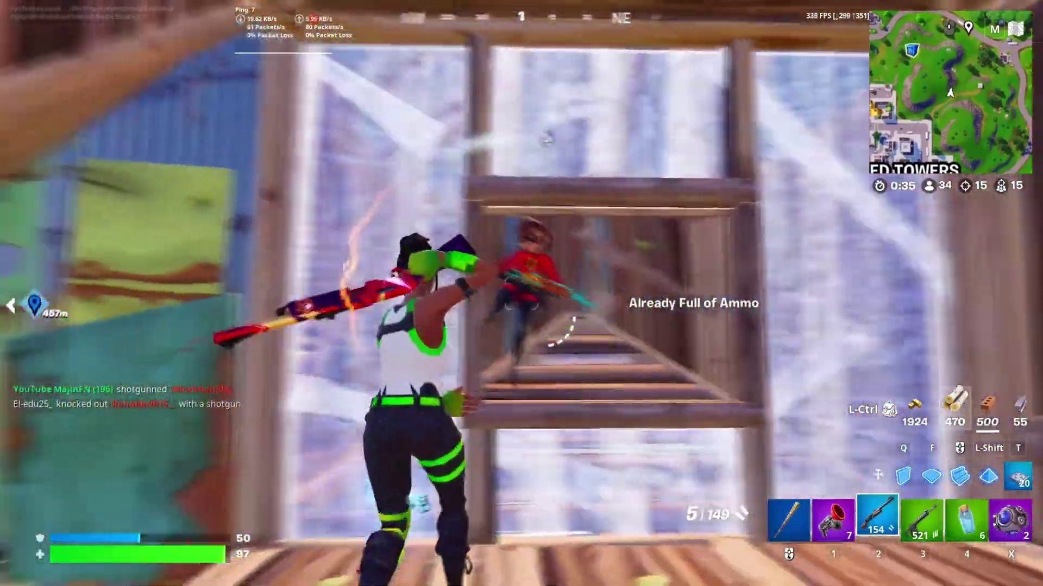
key(q)
click(522, 294)
key(2)
click(521, 294)
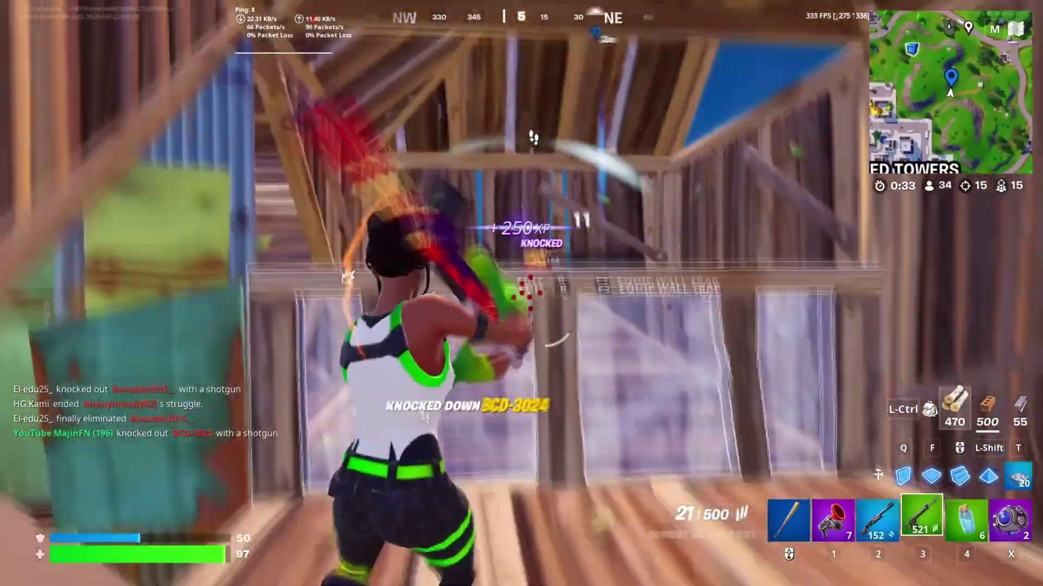
key(3)
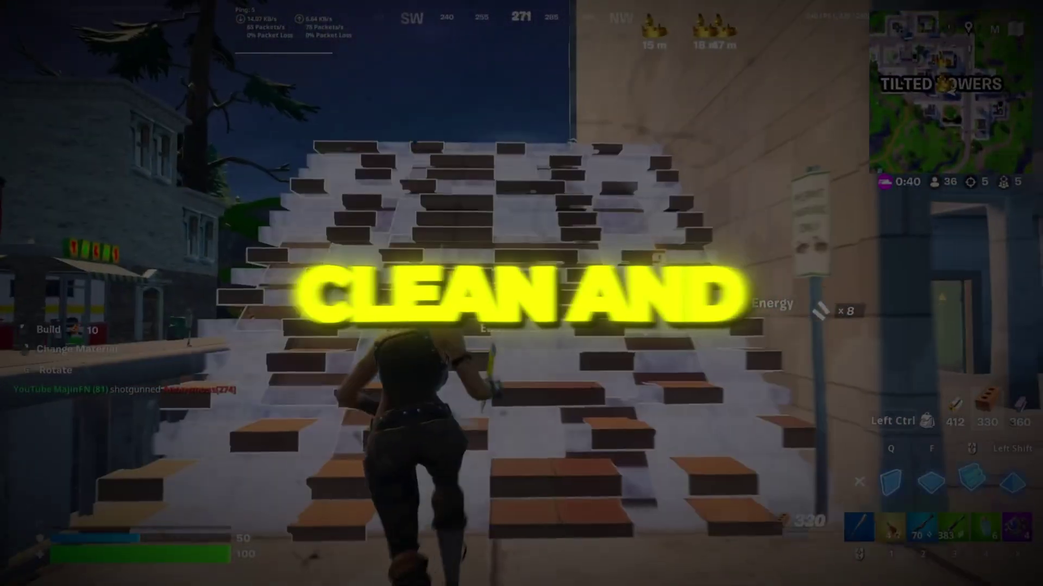
key(3)
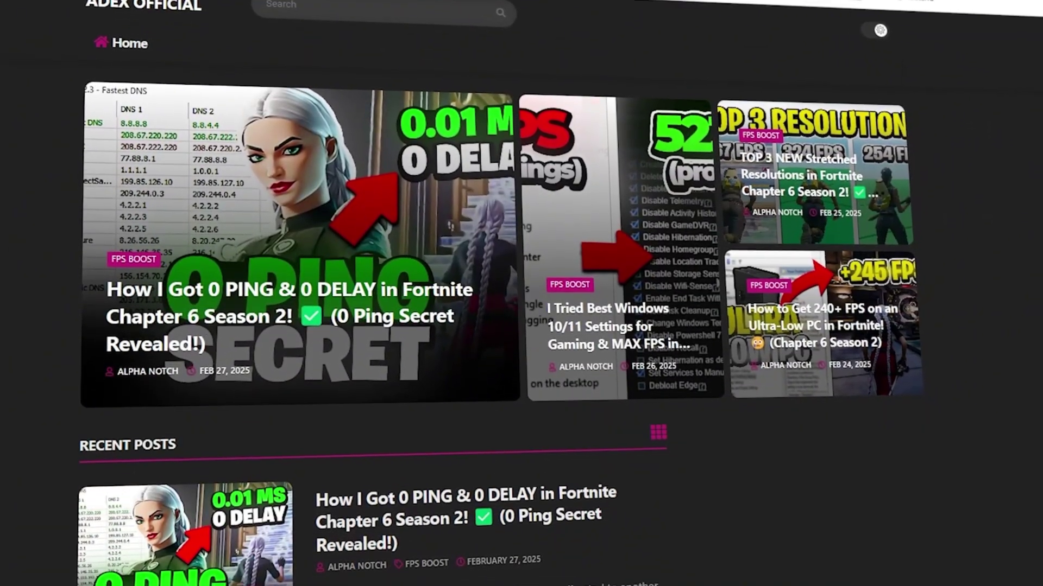
scroll(542, 385, down, 3)
scroll(380, 325, down, 10)
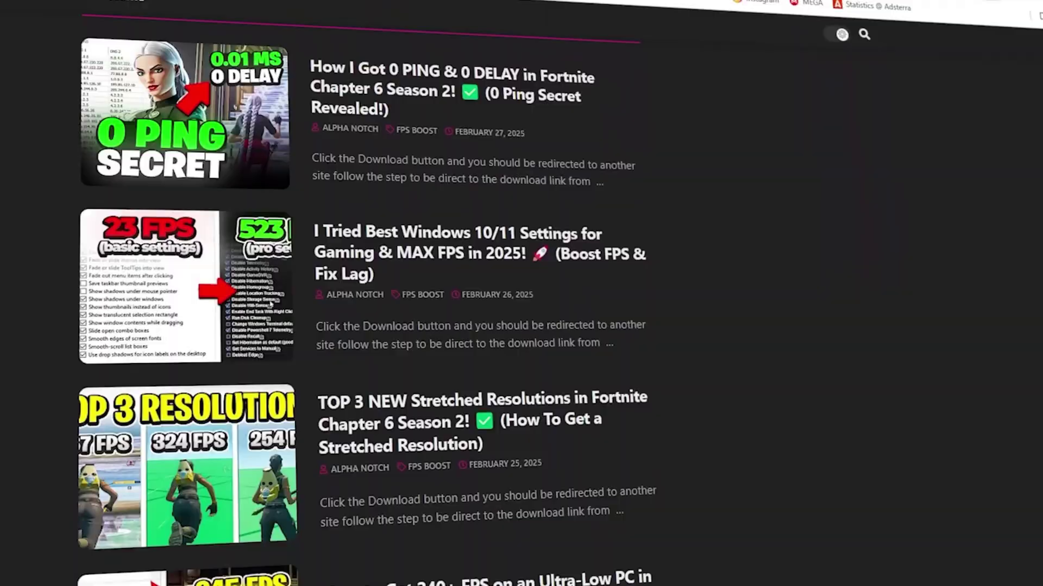
scroll(380, 326, down, 5)
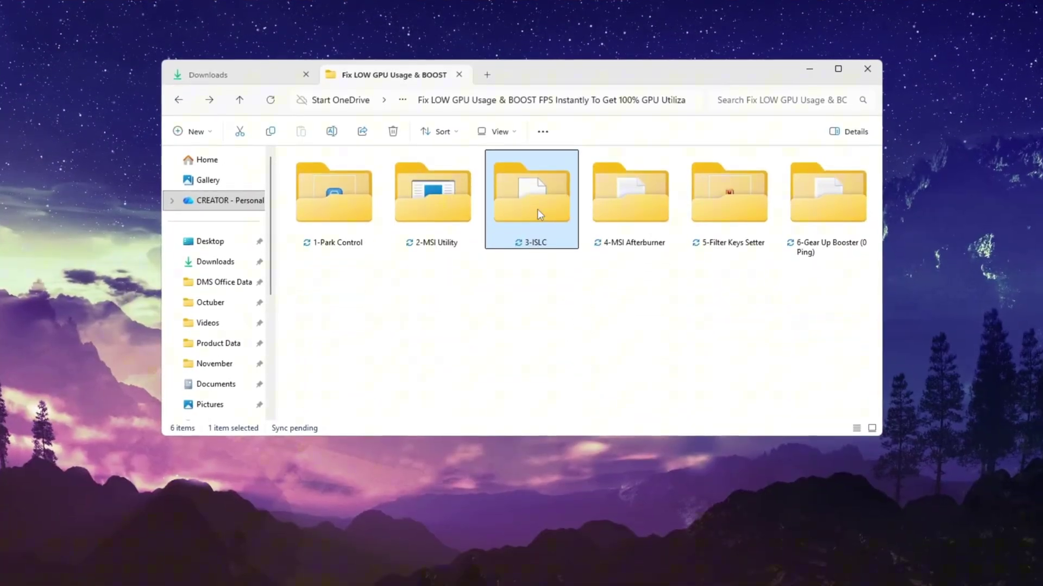
- Open the 3-ISLC folder, launch Intelligent standby list cleaner ISLC with administrator permission and bring its window into clear view
double_click(538, 212)
click(376, 176)
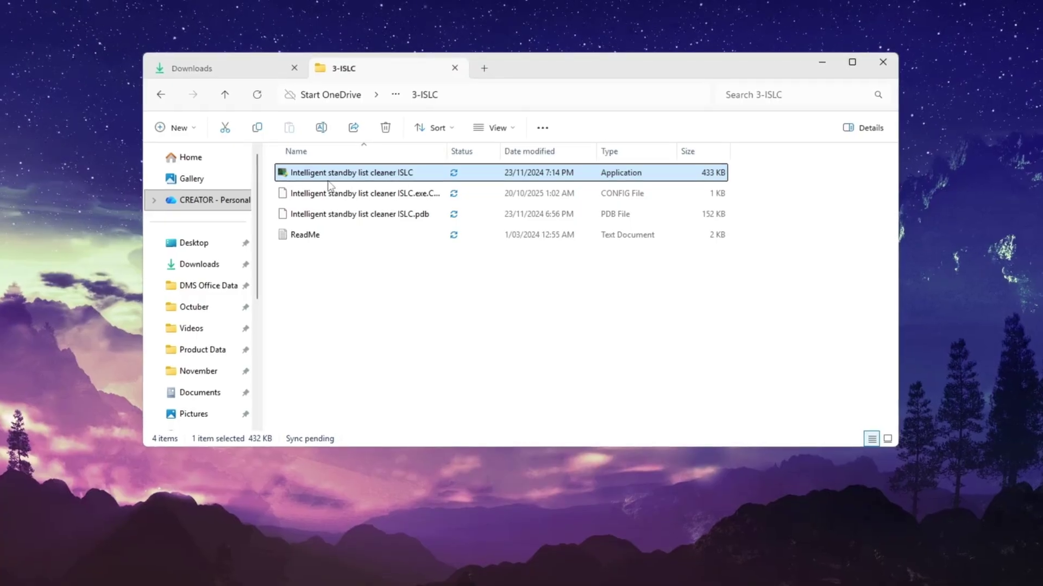
double_click(399, 179)
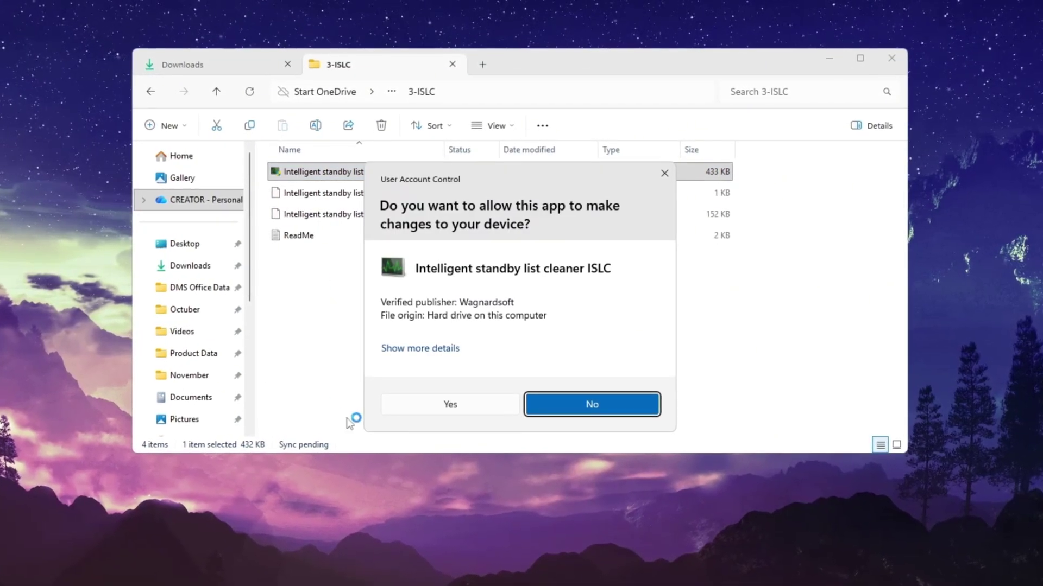
click(466, 412)
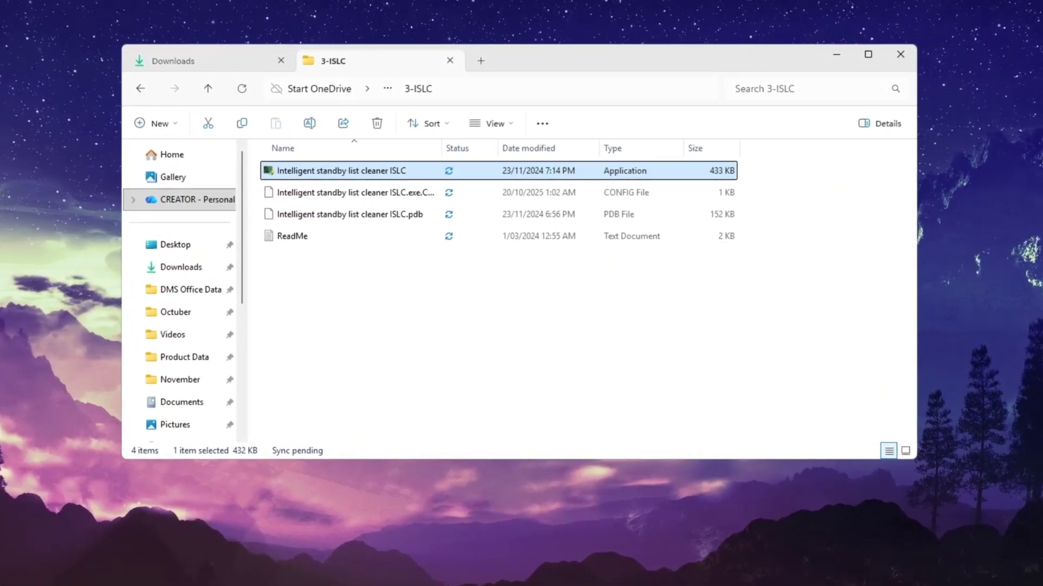
click(840, 52)
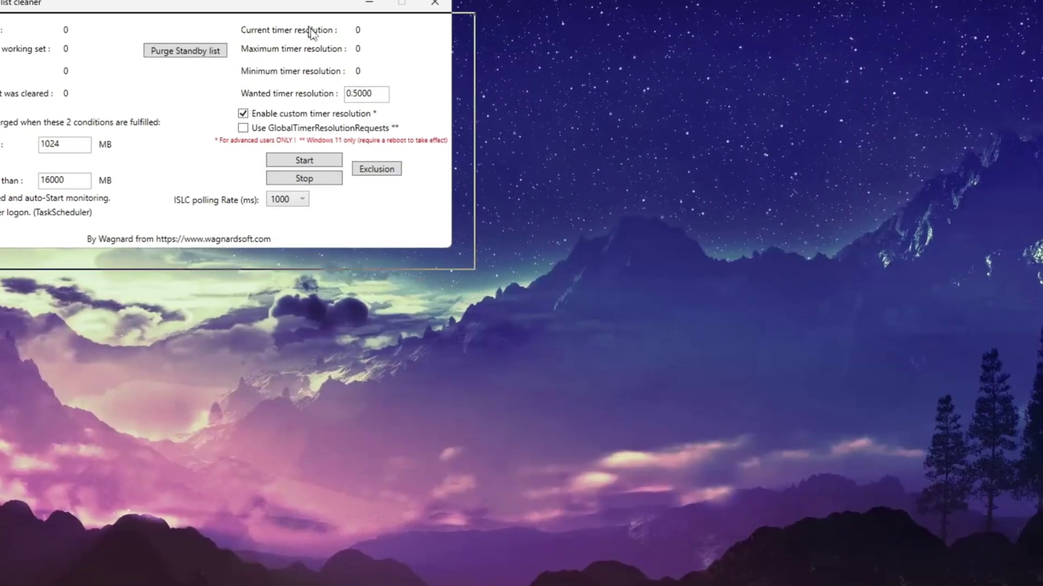
drag(636, 129, 636, 128)
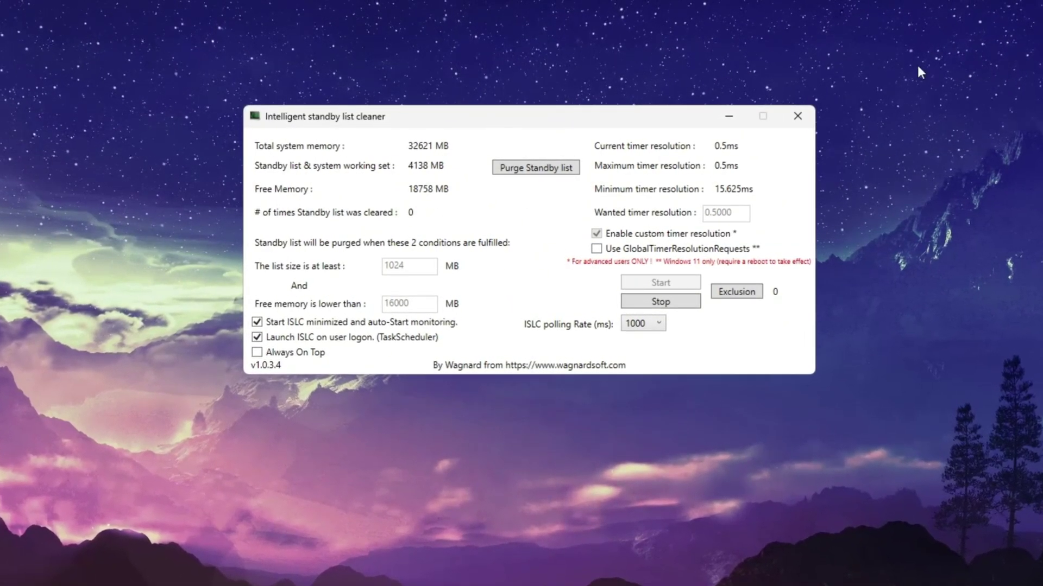
- Stop ISLC monitoring and configure a 16000 MB free memory threshold with custom timer resolution enabled at 0.5000
click(644, 309)
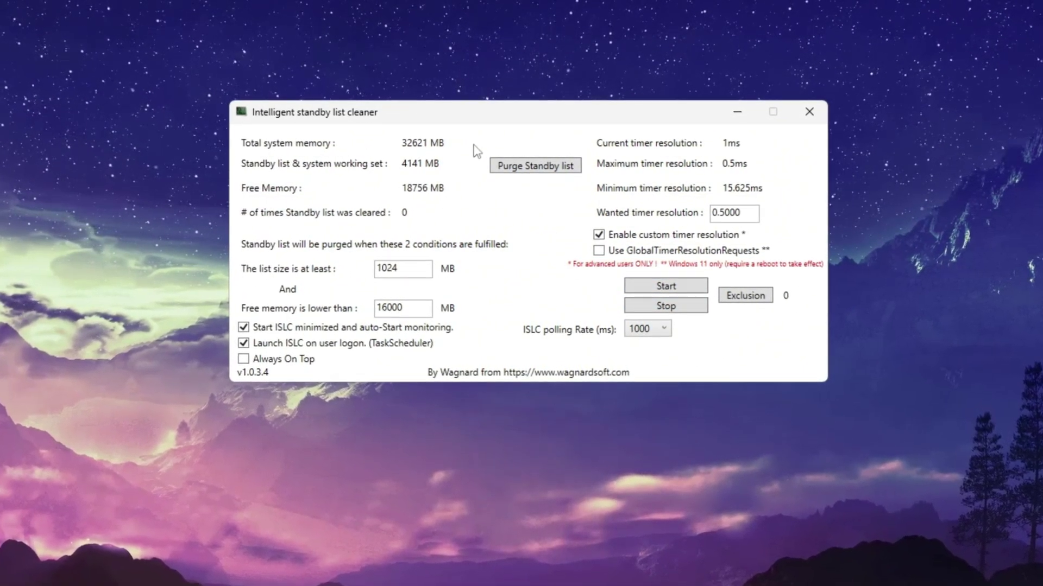
double_click(414, 310)
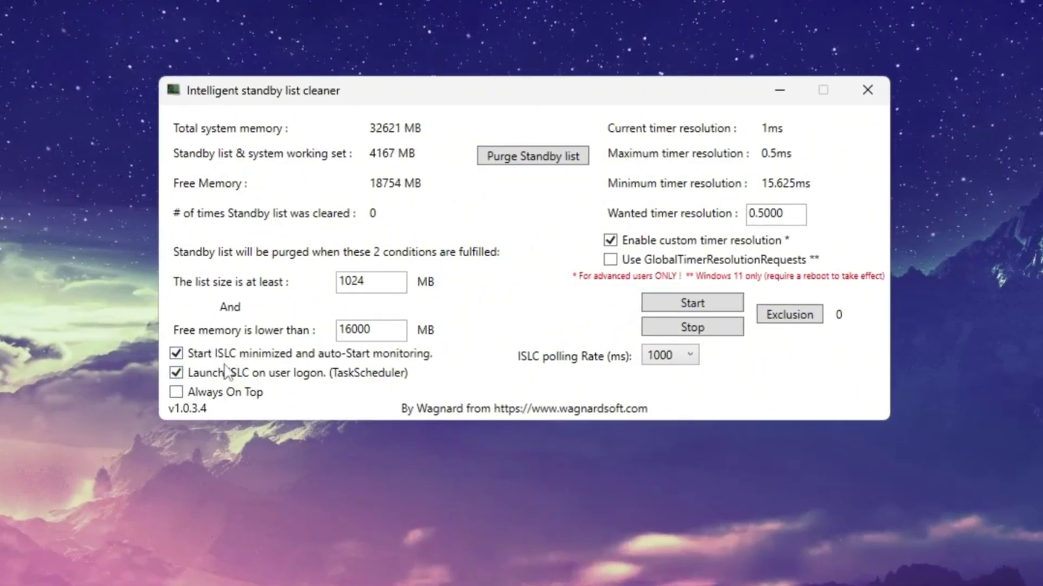
click(611, 241)
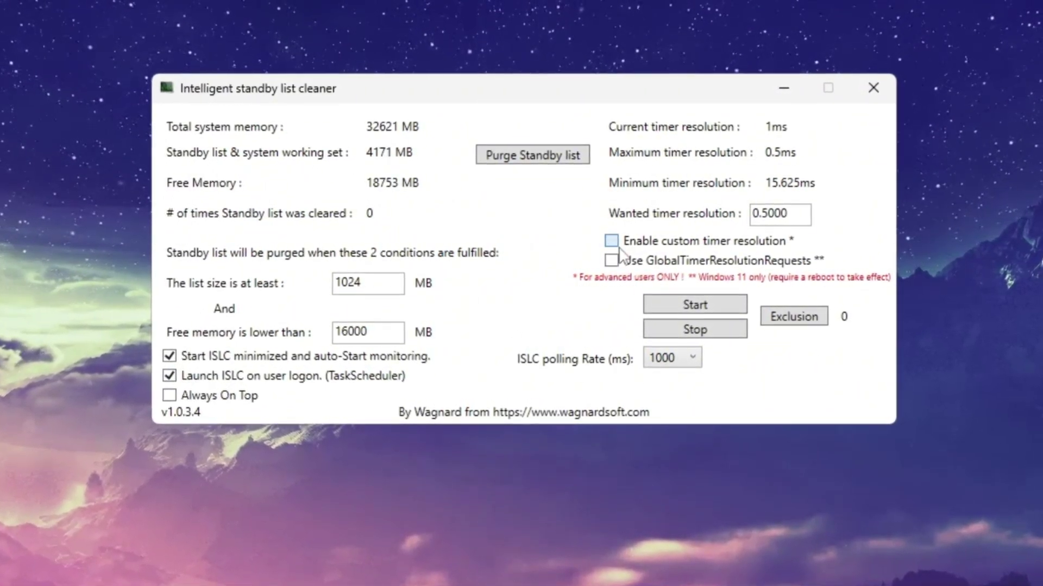
click(614, 242)
double_click(780, 214)
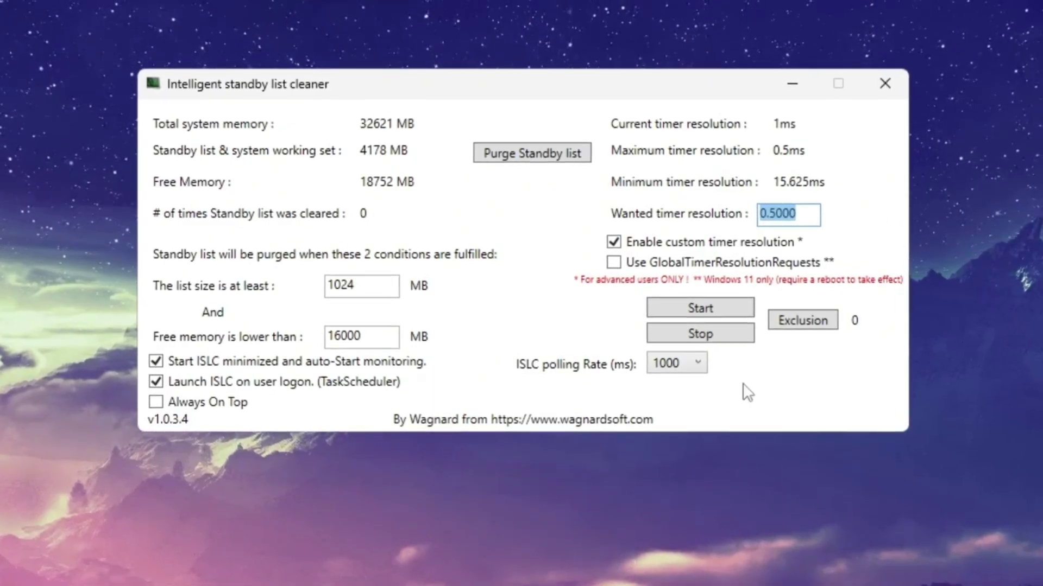
- Start ISLC monitoring with a 1000 ms polling rate and purge the standby list
click(679, 364)
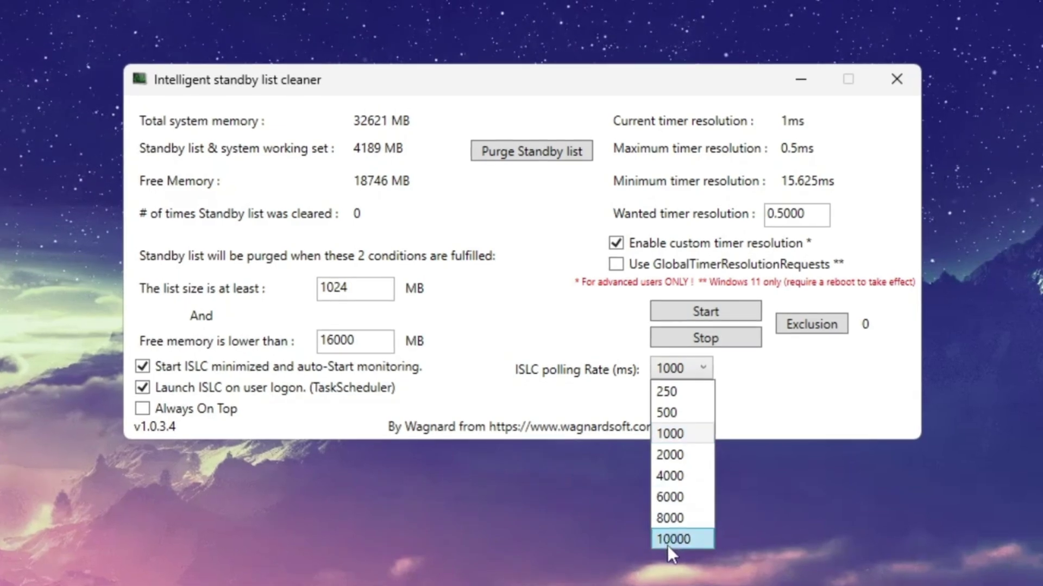
click(688, 442)
click(724, 315)
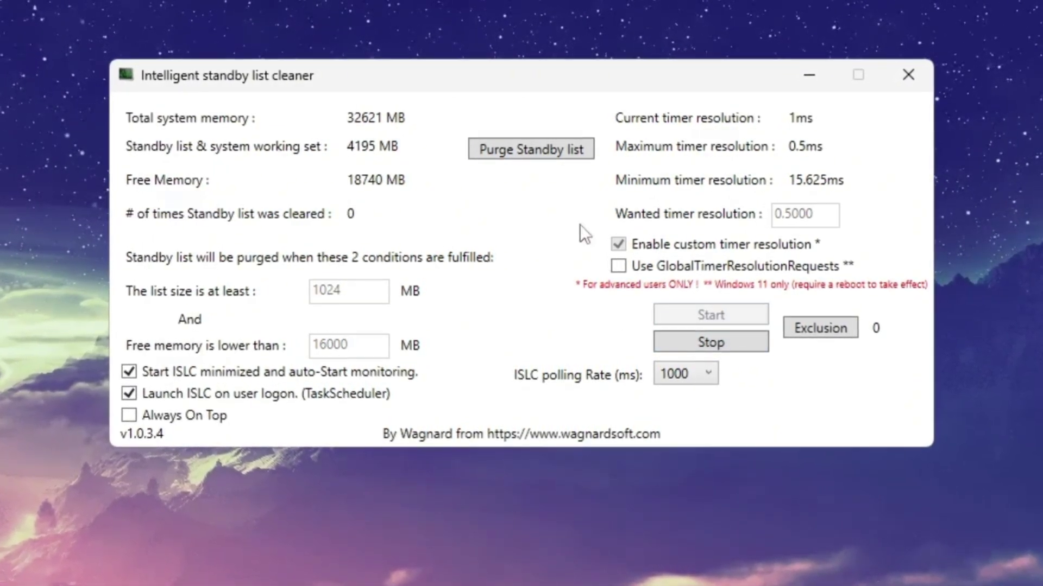
click(562, 154)
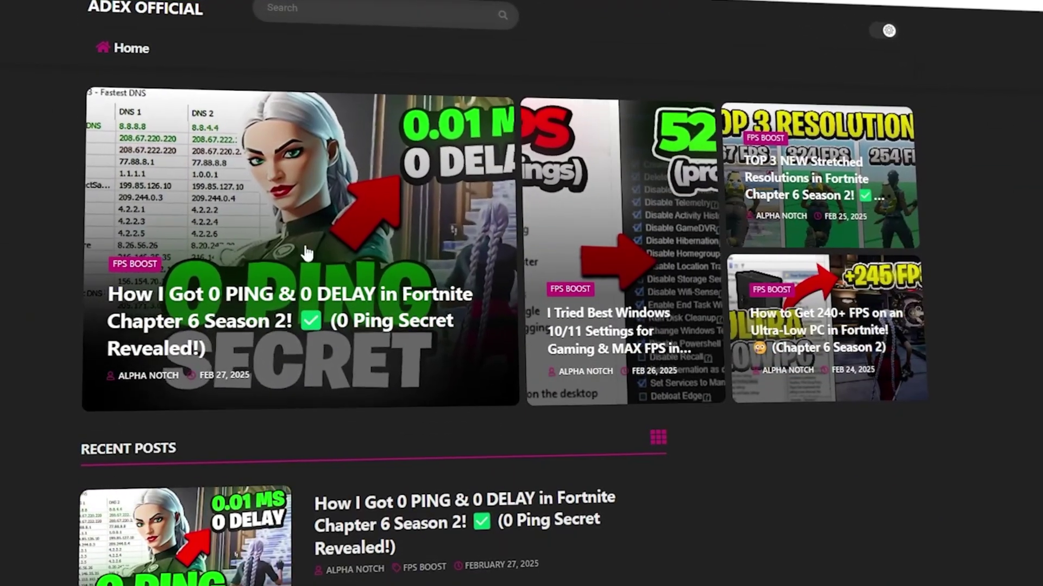
scroll(307, 253, down, 4)
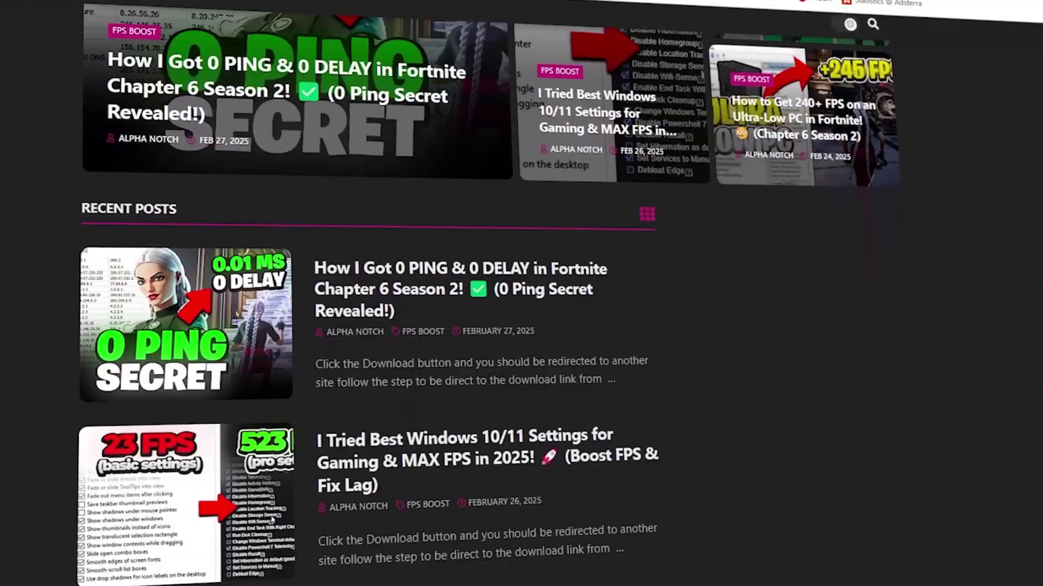
scroll(370, 304, down, 7)
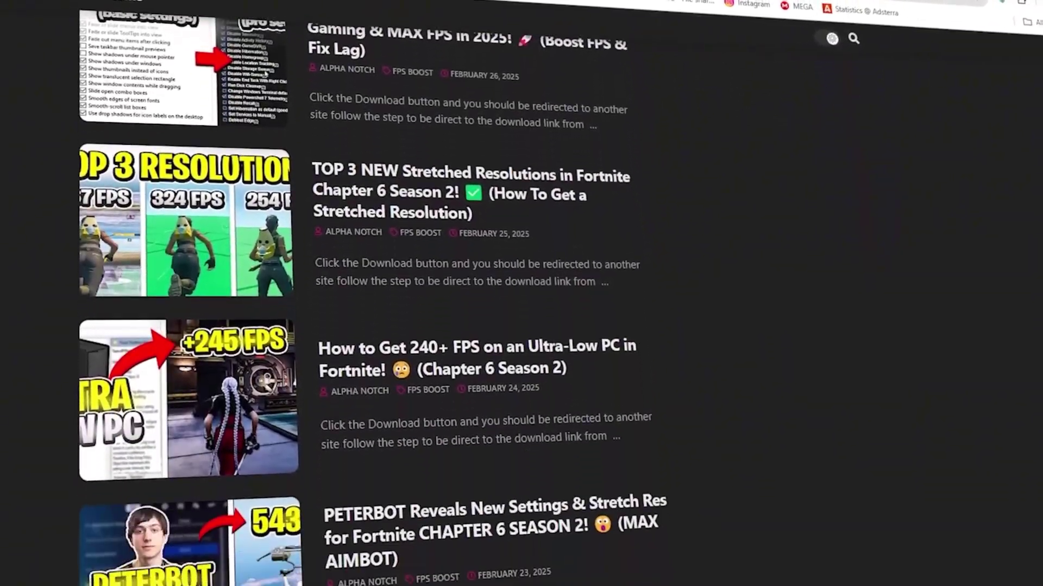
scroll(369, 305, down, 4)
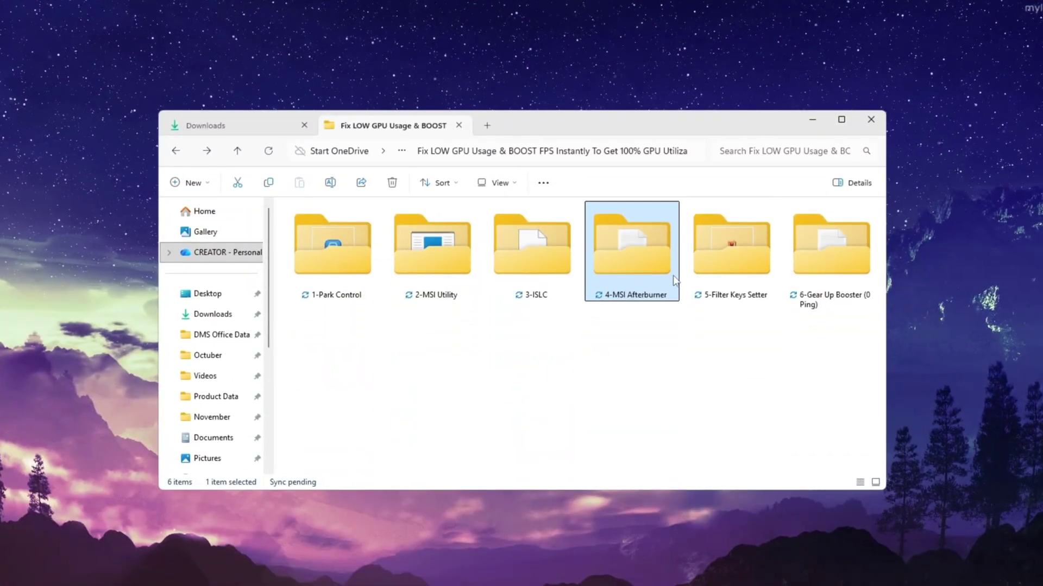
- Look into the 4-MSI Afterburner folder, minimize its window, and find and launch MSI Afterburner as administrator
double_click(672, 277)
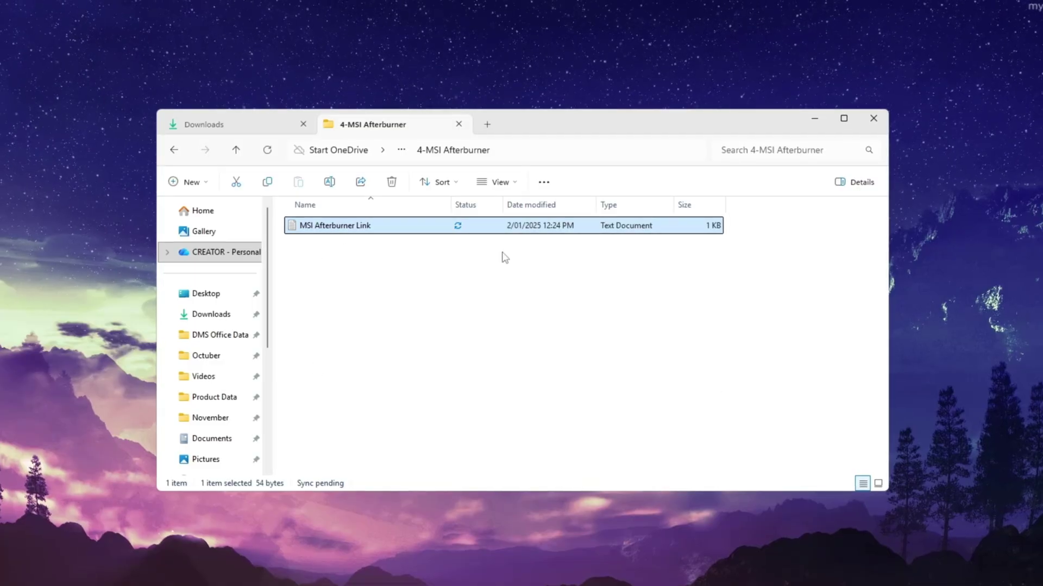
click(818, 117)
key(super)
text(Msi)
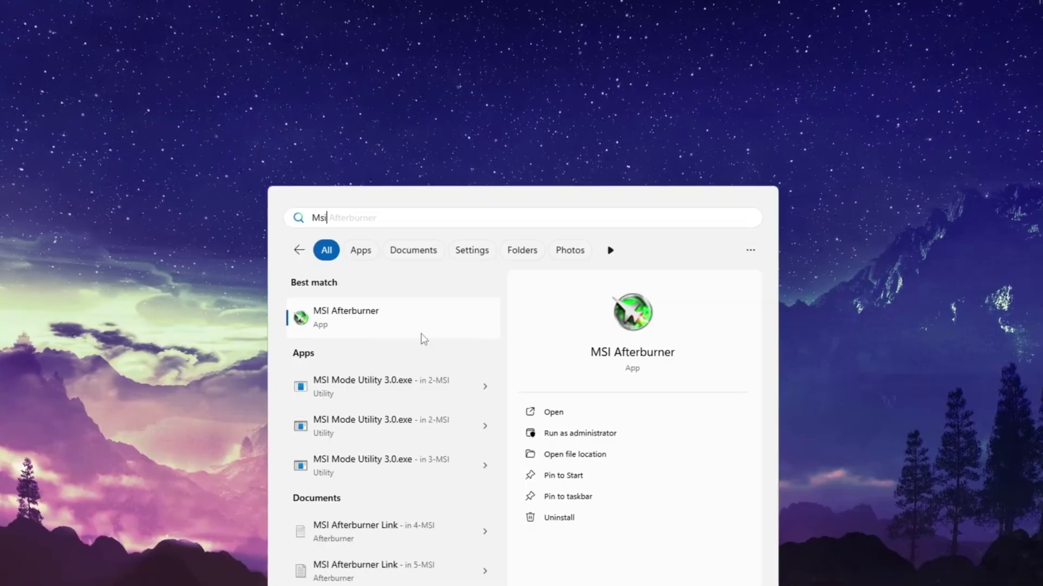
click(536, 434)
click(483, 461)
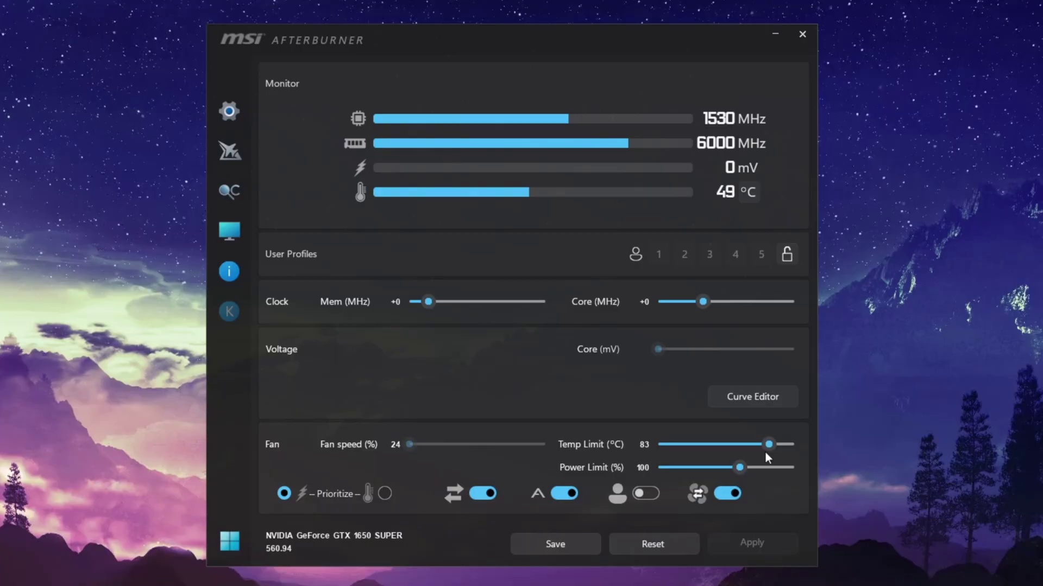
- Raise the temperature limit to 87 °C and power limit to 120 %, and enter memory clock offsets of 20, 40 and finally 60 MHz
mouse_move(806, 445)
mouse_down()
mouse_move(770, 446)
mouse_move(803, 445)
mouse_up()
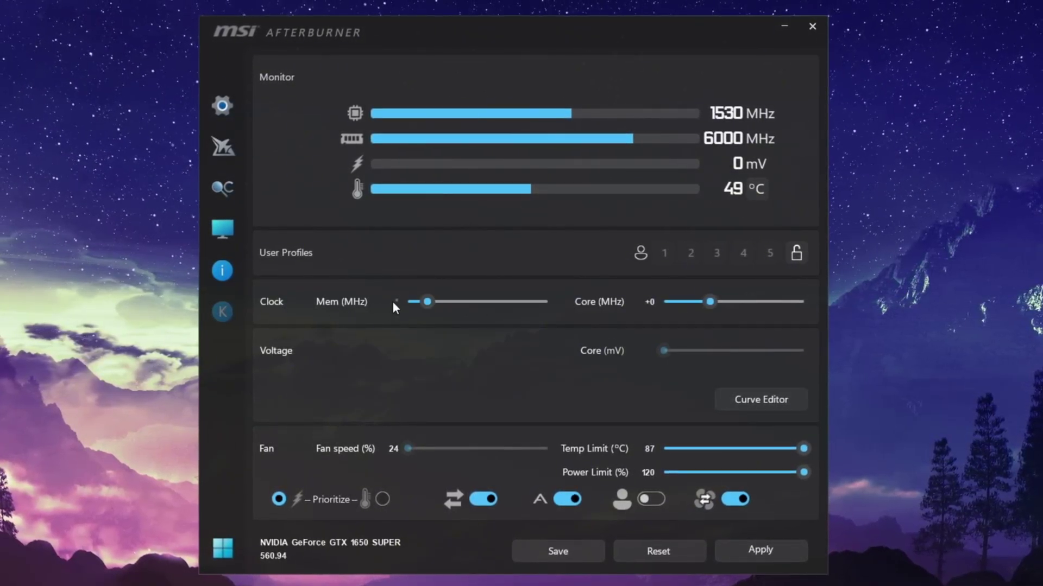
text(20)
key(Return)
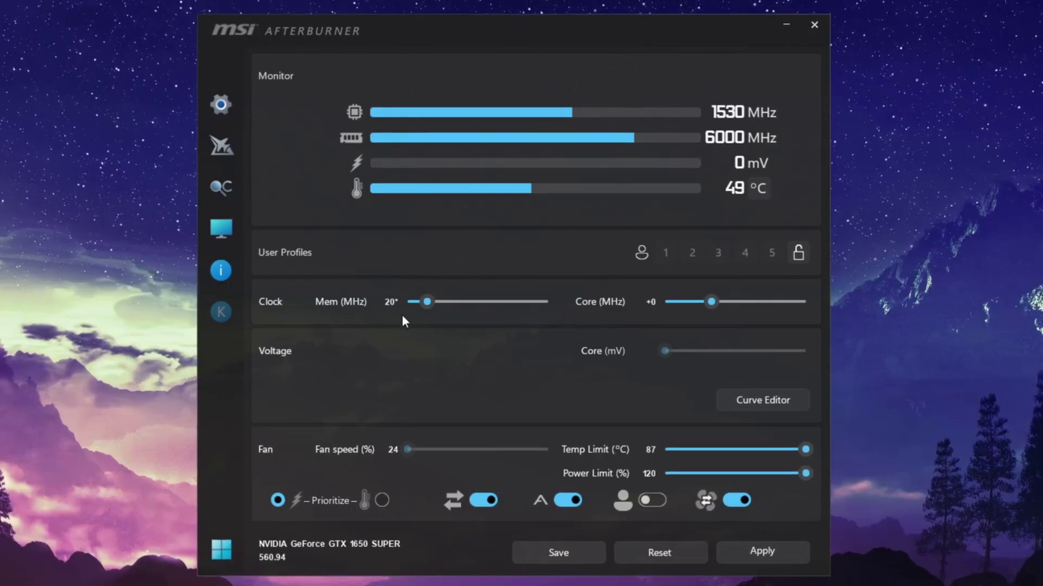
click(393, 301)
text(40)
key(Return)
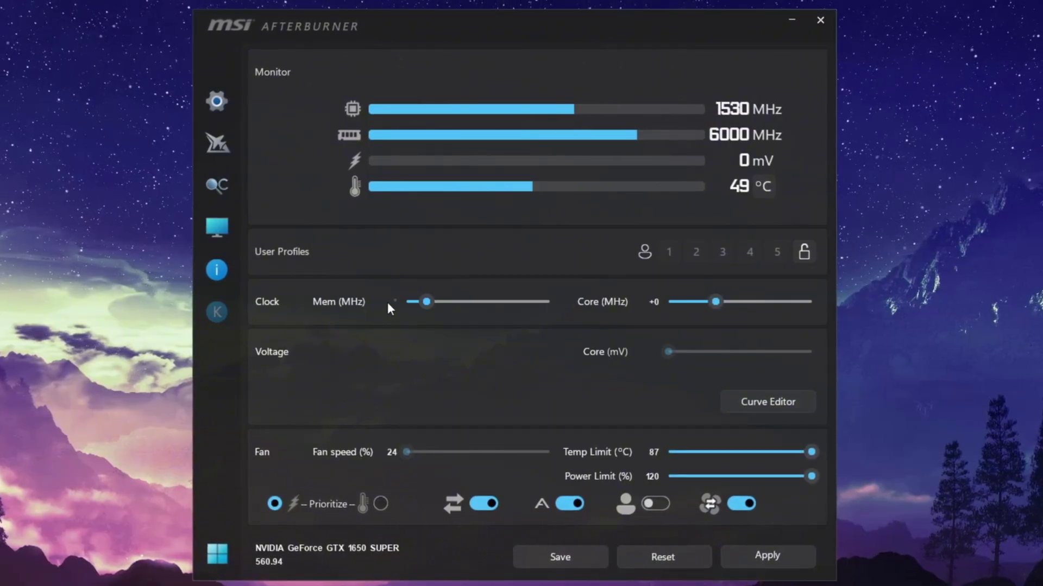
text(60)
key(Return)
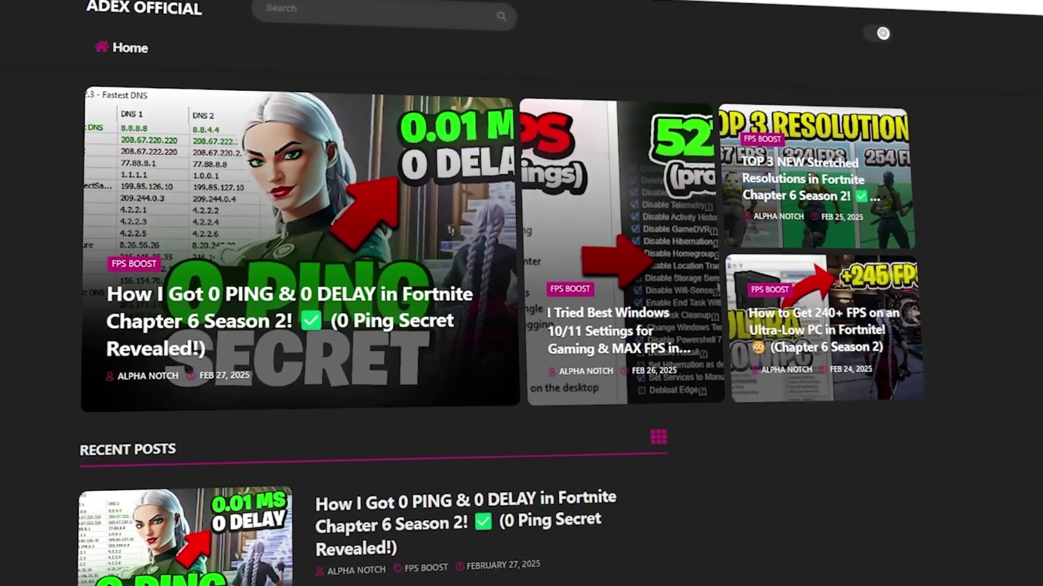
scroll(489, 326, down, 8)
scroll(488, 326, down, 8)
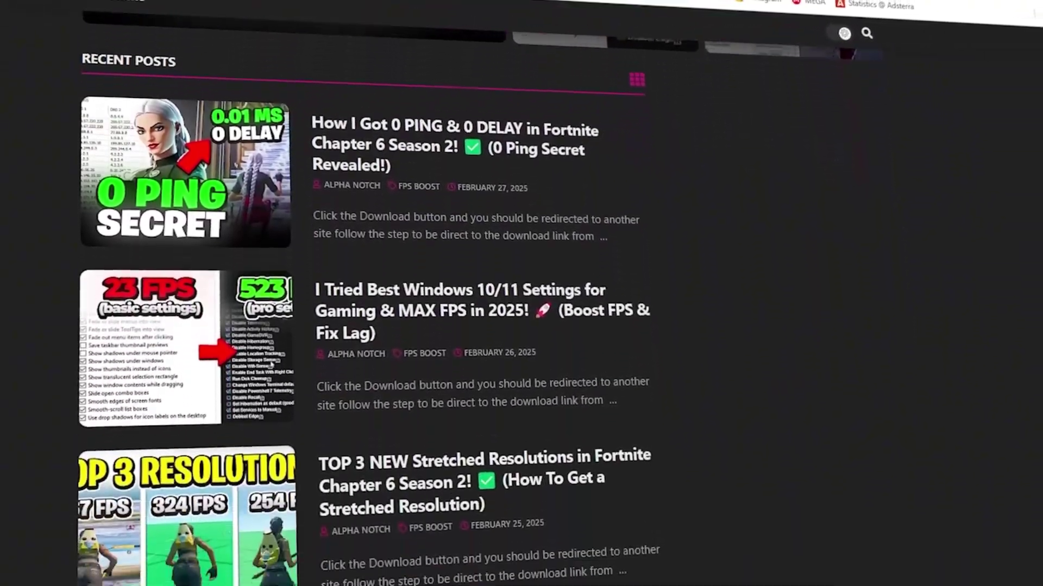
scroll(488, 325, down, 3)
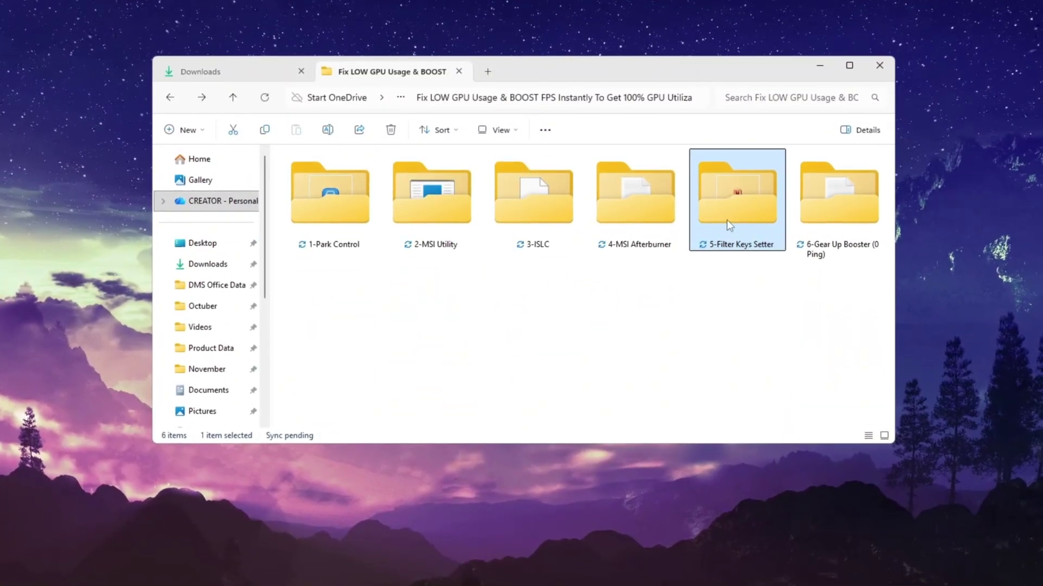
- Open the 5-Filter Keys Setter folder and launch the FilterKeysSetter application
double_click(730, 224)
click(326, 180)
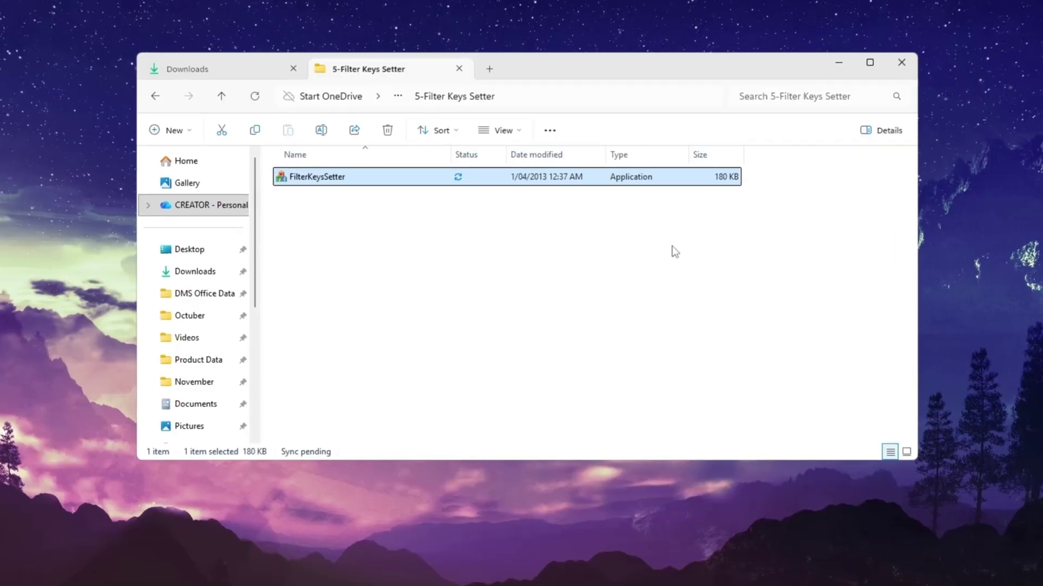
double_click(335, 180)
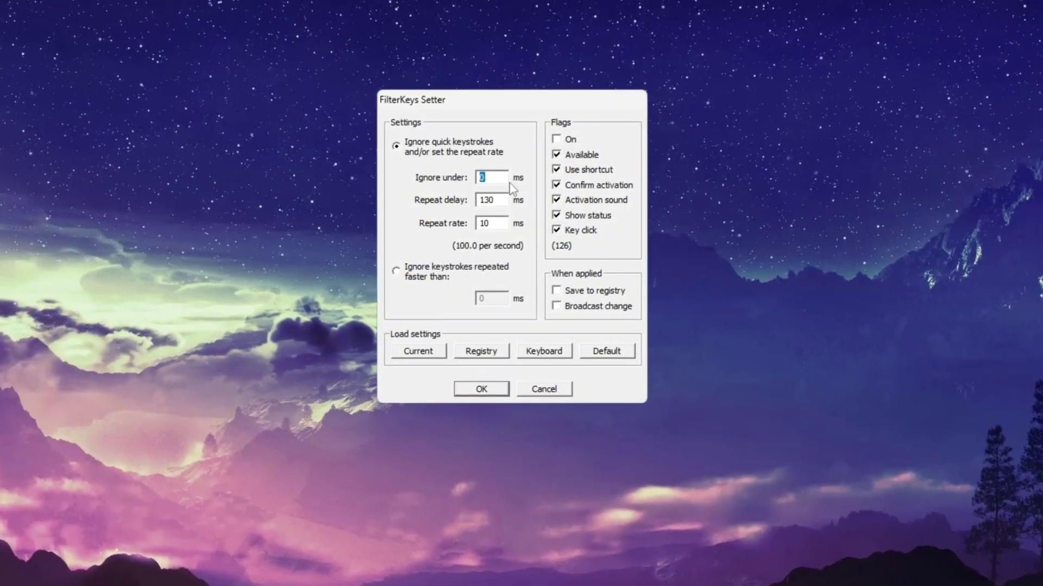
- Go through the repeat delay and repeat rate fields, keeping 130 ms and 10 ms, and enable saving to the registry
key(Tab)
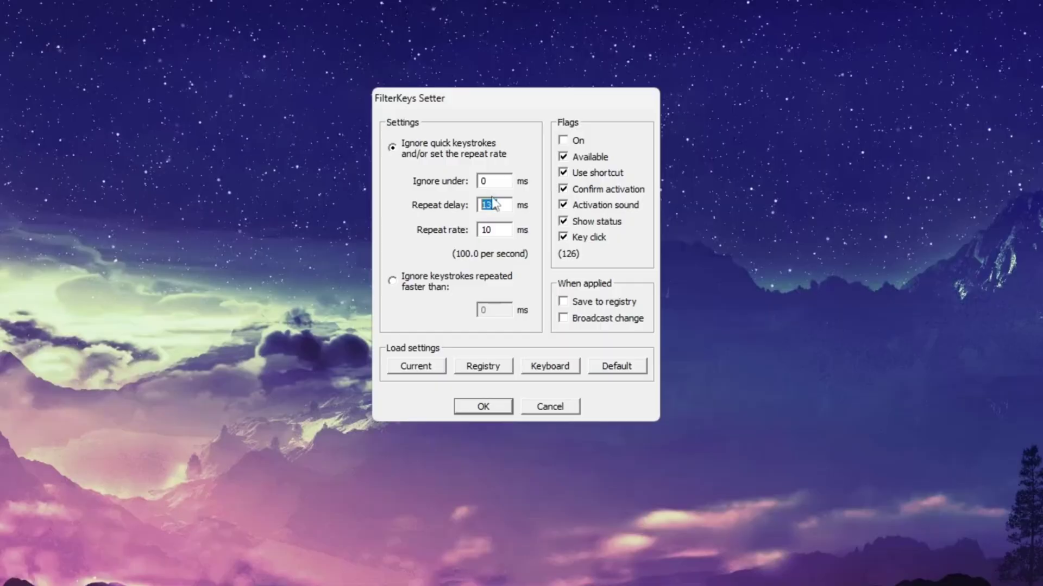
key(Tab)
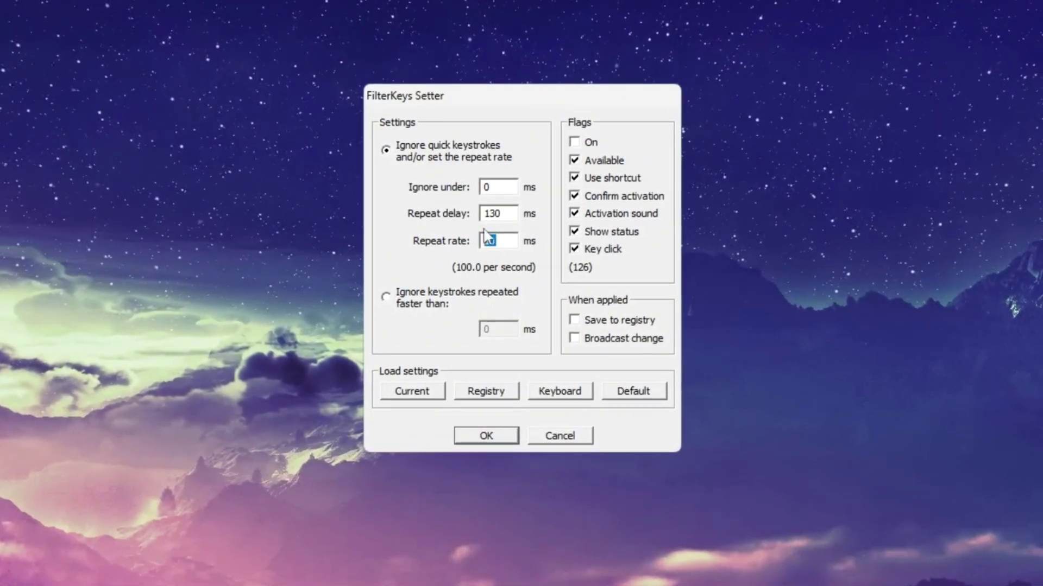
click(576, 320)
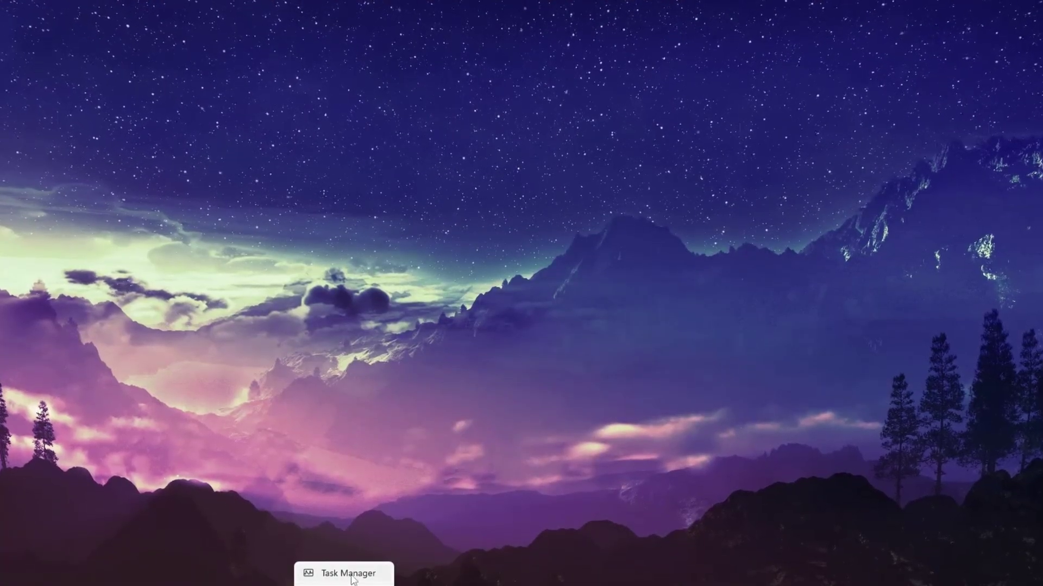
- Open Task Manager's startup apps and bring up the disable option for Google Chrome, Update, Lively Wallpaper and IDMan
click(351, 576)
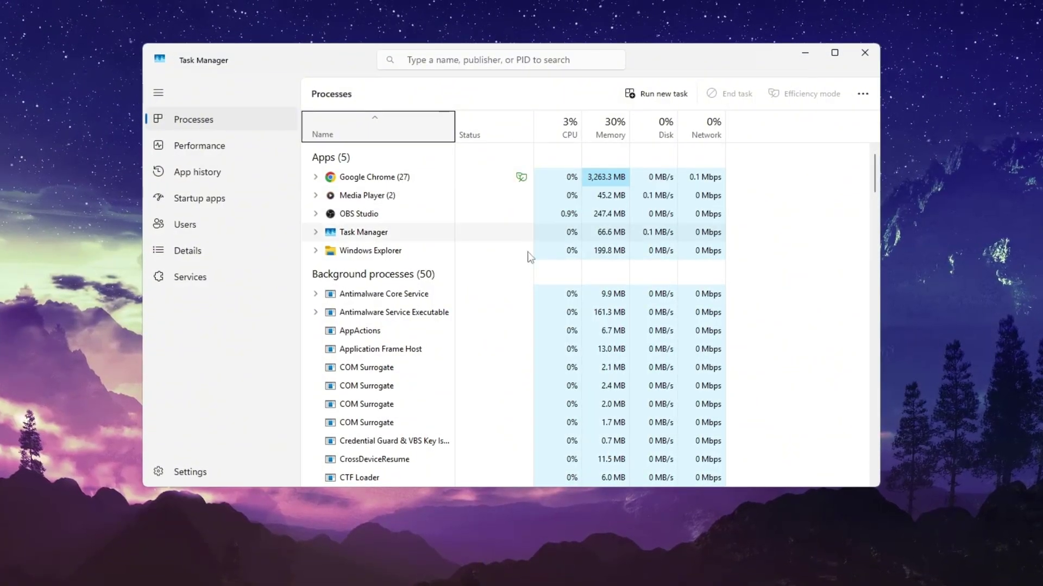
click(293, 198)
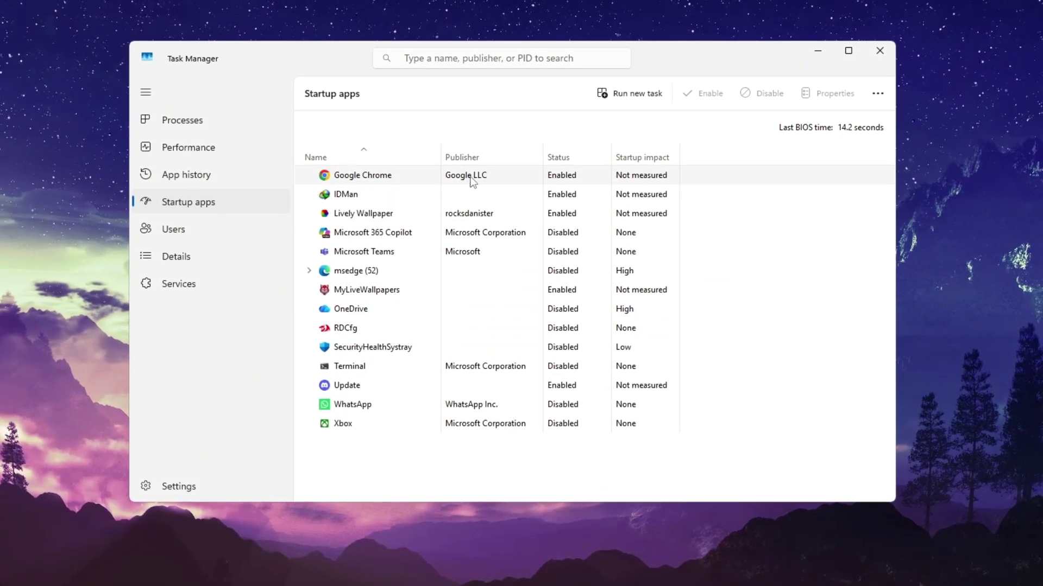
right_click(558, 177)
click(503, 197)
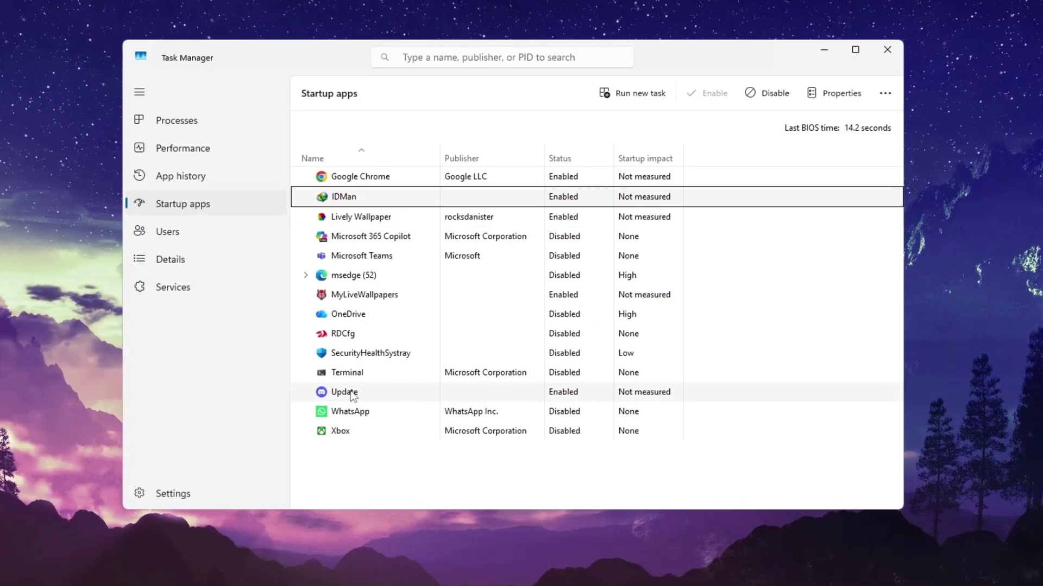
right_click(567, 391)
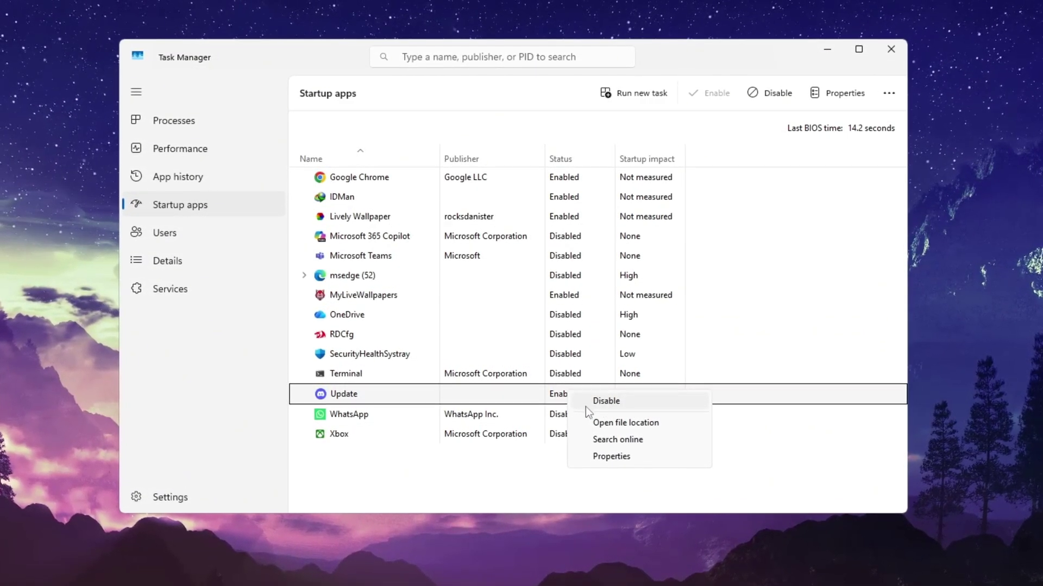
click(326, 217)
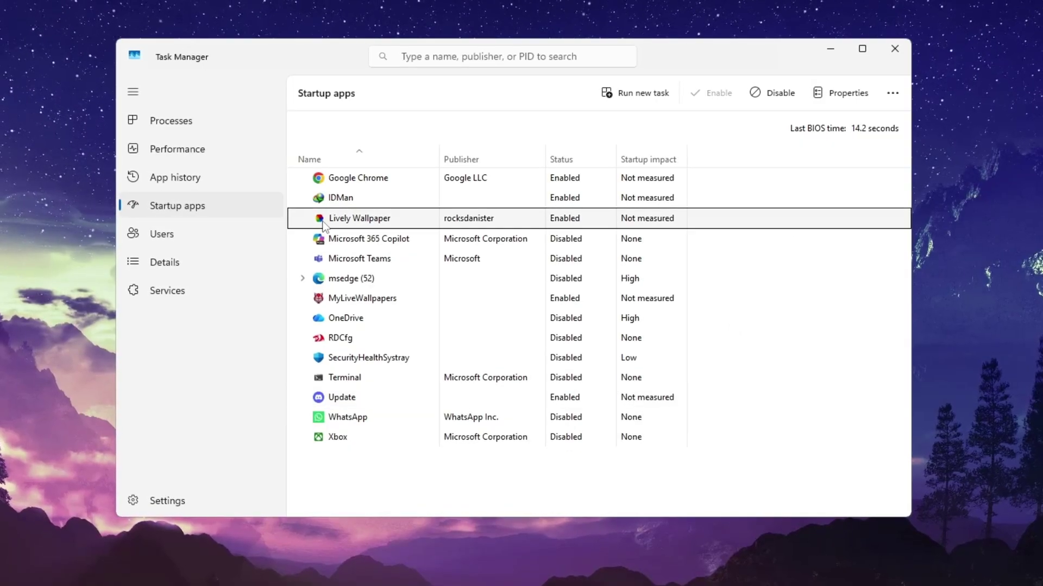
right_click(551, 217)
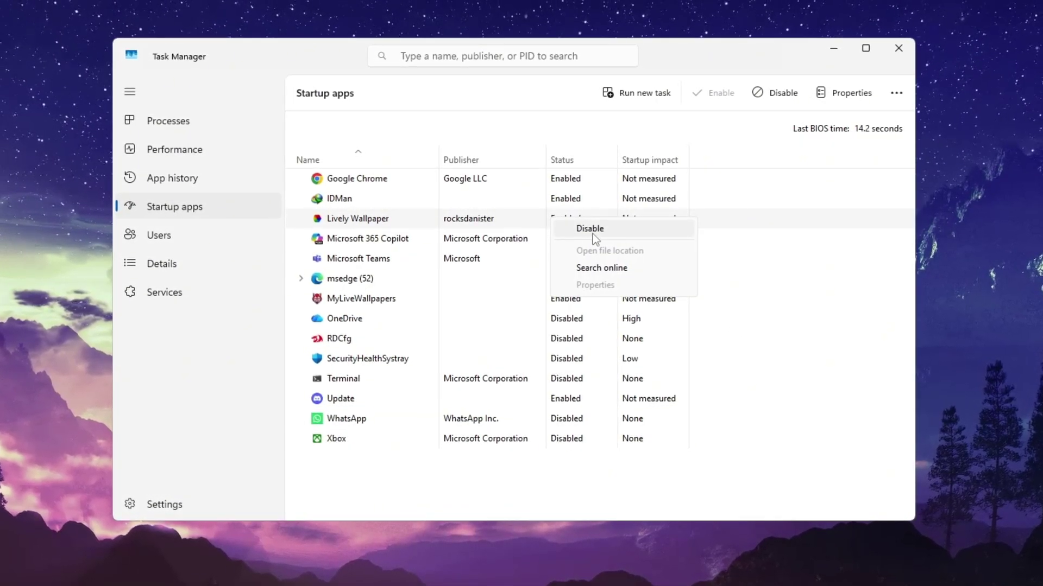
click(353, 200)
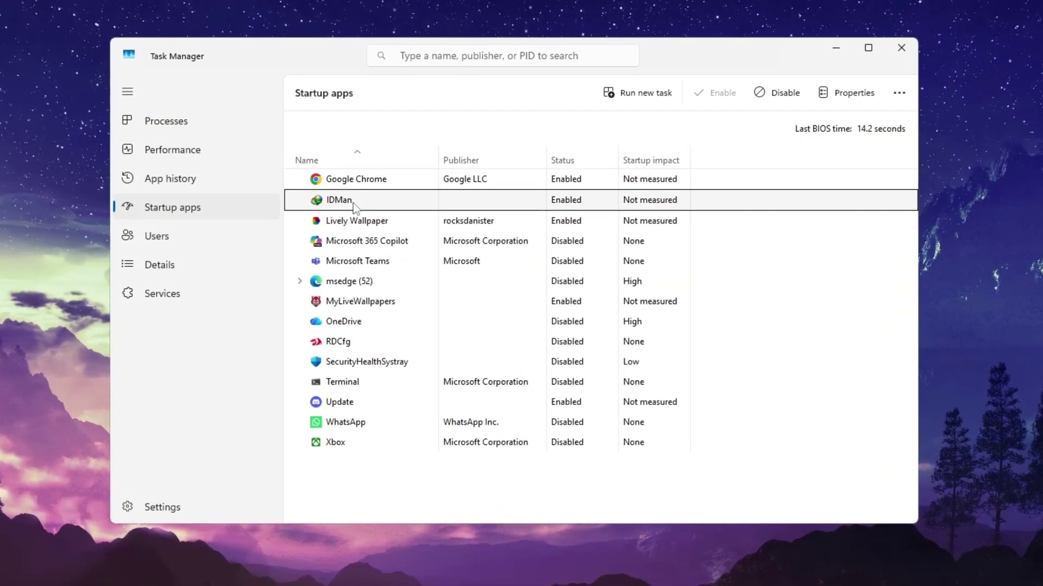
right_click(586, 202)
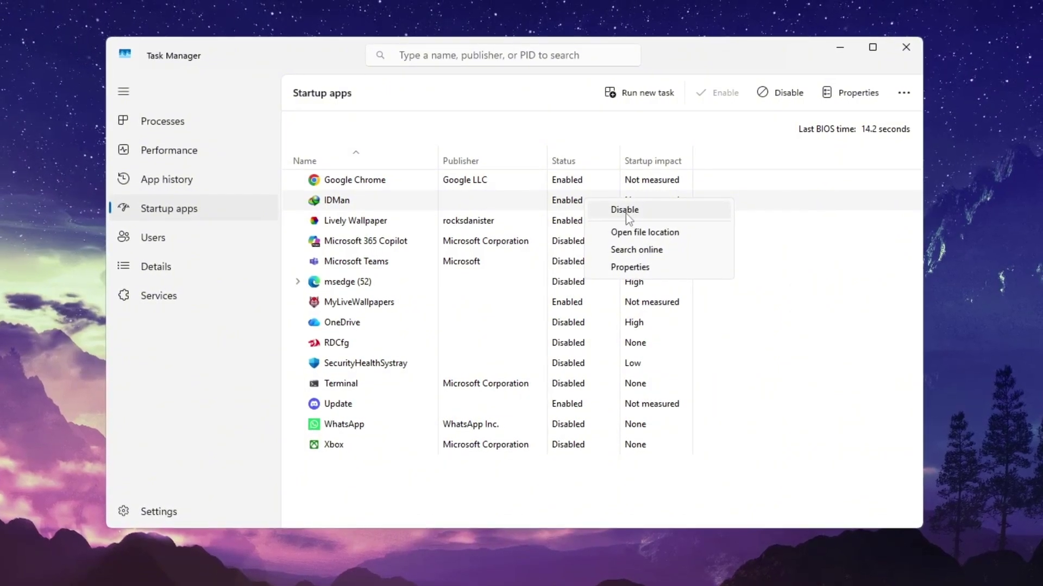